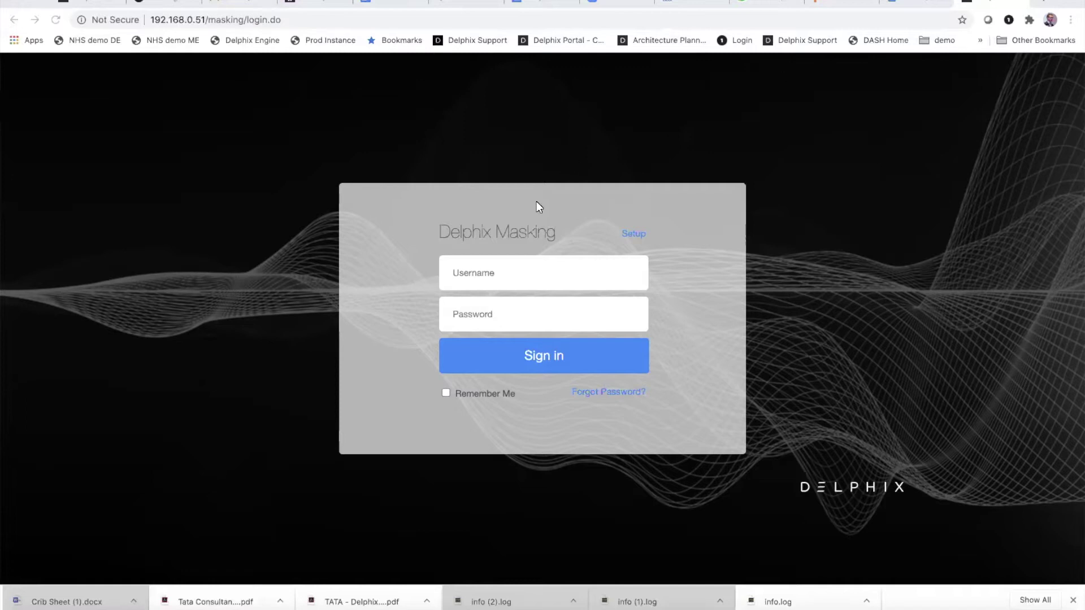
Step: Sign in to Delphix Masking with the admin username and account password
{"action": "left_click", "coordinate": [493, 270]}
{"action": "type", "text": "admin"}
{"action": "key", "text": "Tab"}
{"action": "type", "text": "admin"}
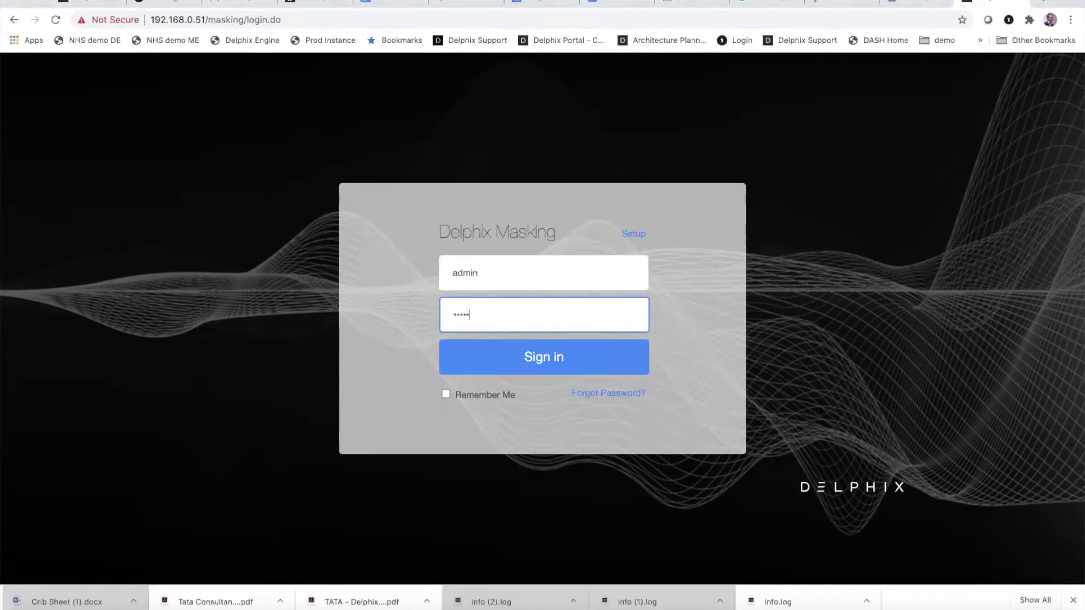
{"action": "type", "text": "-12"}
{"action": "key", "text": "Return"}
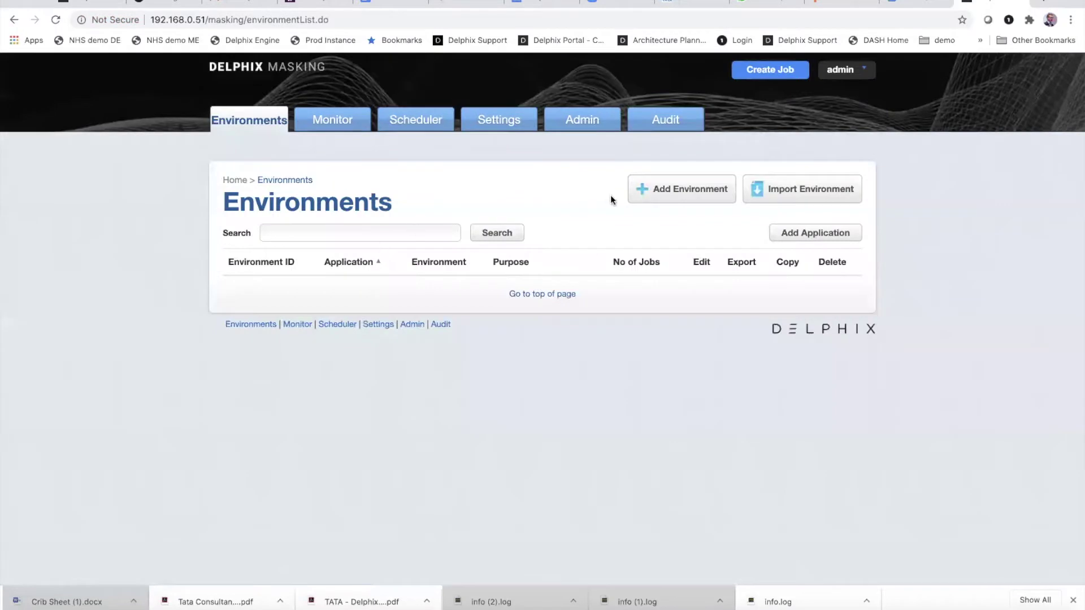
Step: Add a new application named filemasking_app and save it
{"action": "left_click", "coordinate": [784, 236]}
{"action": "left_click", "coordinate": [505, 322]}
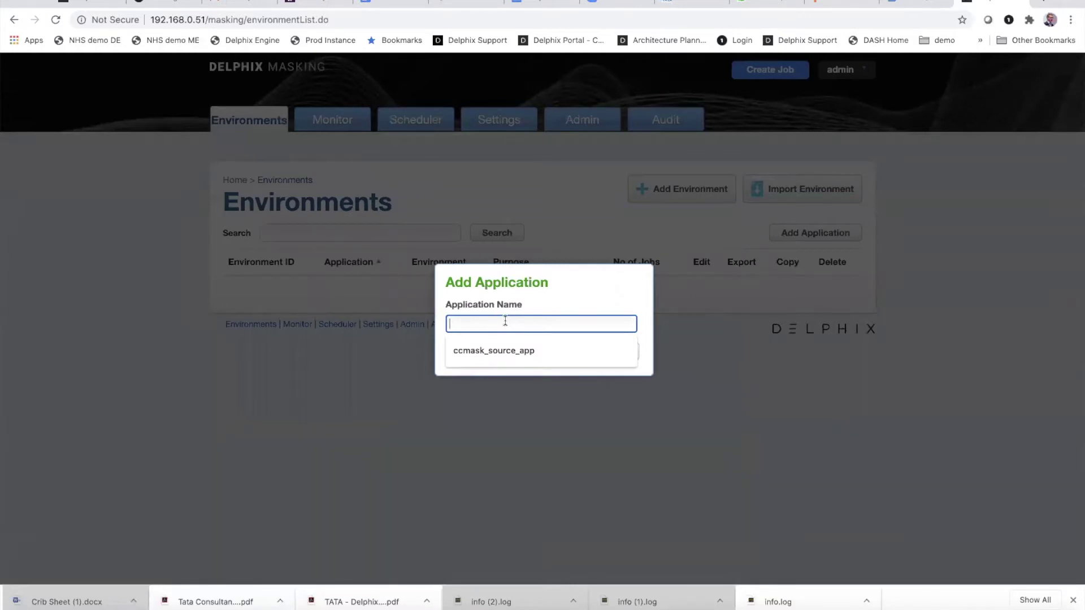
{"action": "type", "text": "filemasking"}
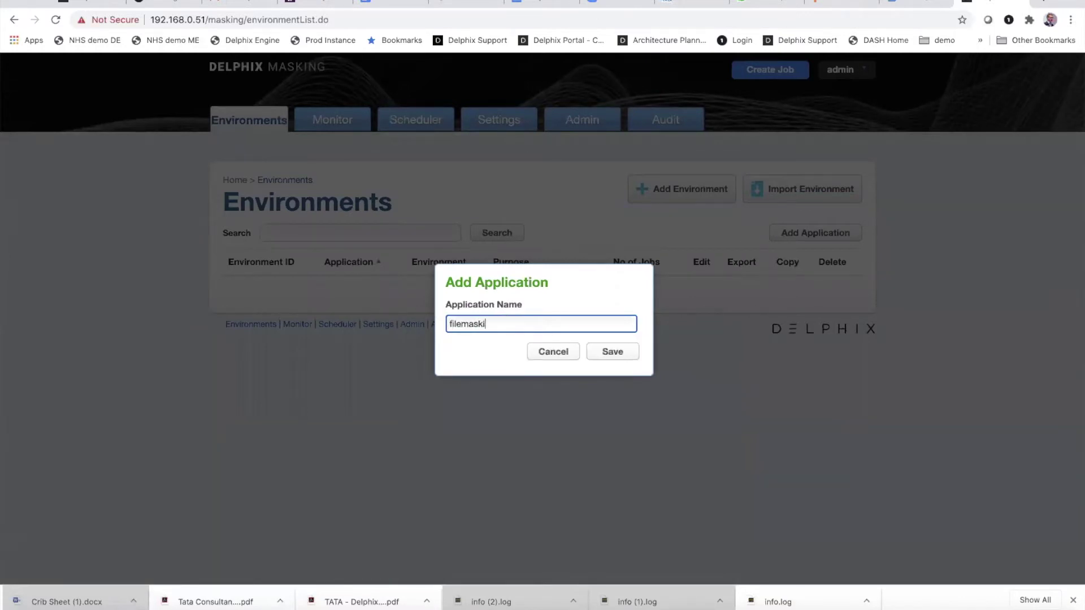
{"action": "type", "text": " a"}
{"action": "key", "text": "BackSpace"}
{"action": "key", "text": "BackSpace"}
{"action": "type", "text": "_app"}
{"action": "left_click", "coordinate": [609, 356]}
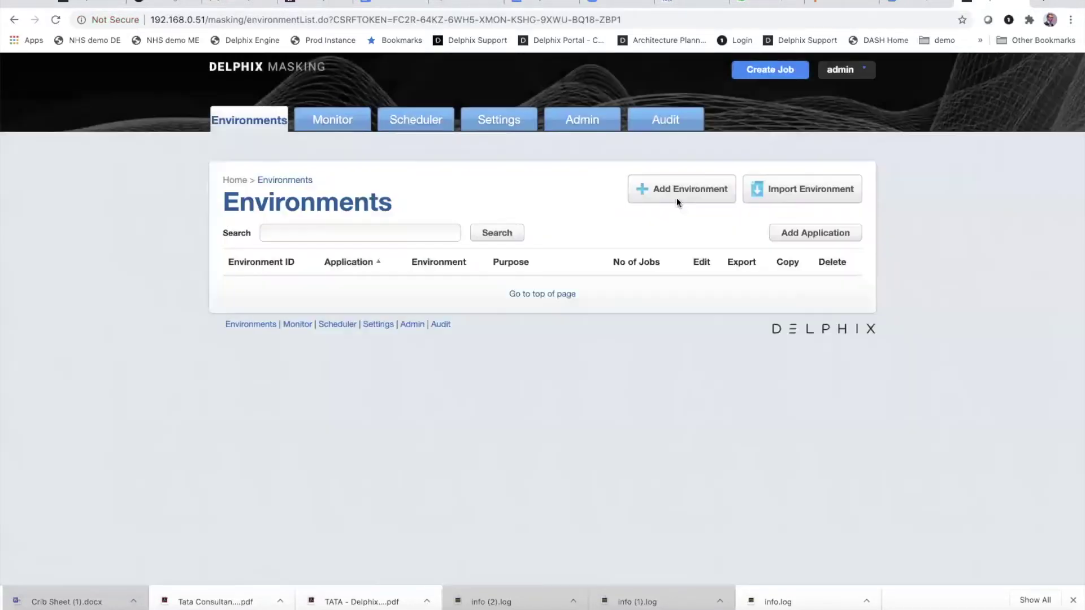
Step: Save a filemasking_env environment under application1 with purpose Mask, then view its Connector tab
{"action": "left_click", "coordinate": [689, 194]}
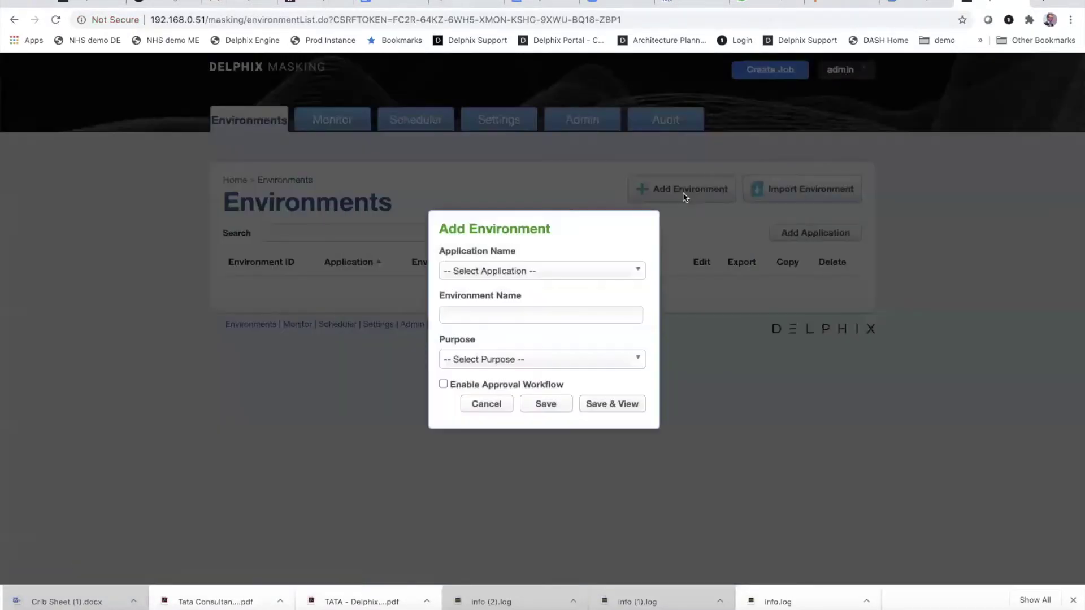
{"action": "left_click", "coordinate": [518, 271]}
{"action": "left_click", "coordinate": [491, 310]}
{"action": "left_click", "coordinate": [478, 313]}
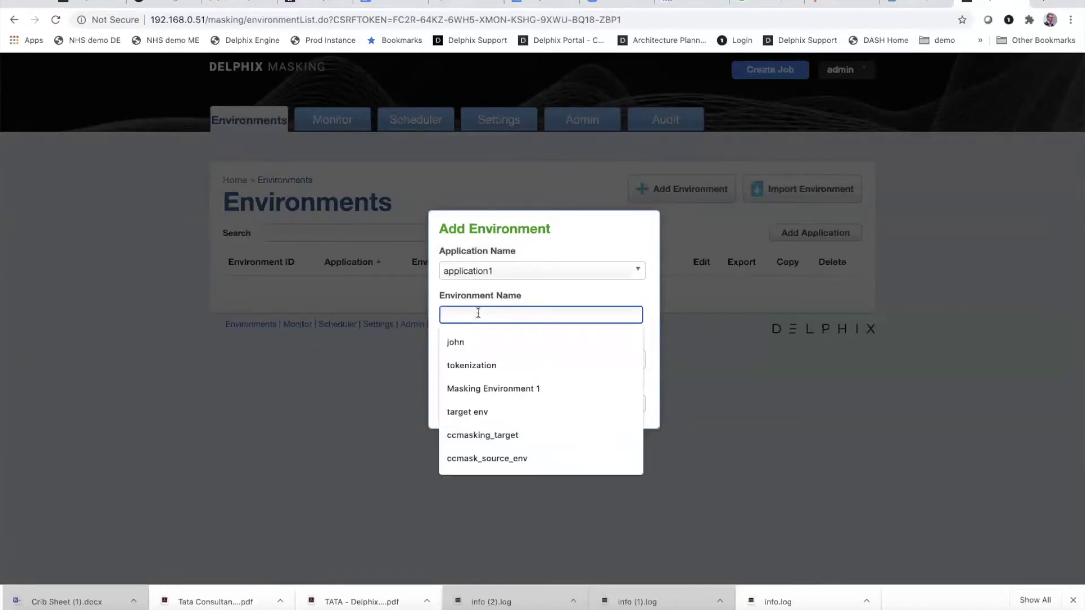
{"action": "type", "text": "filemaski"}
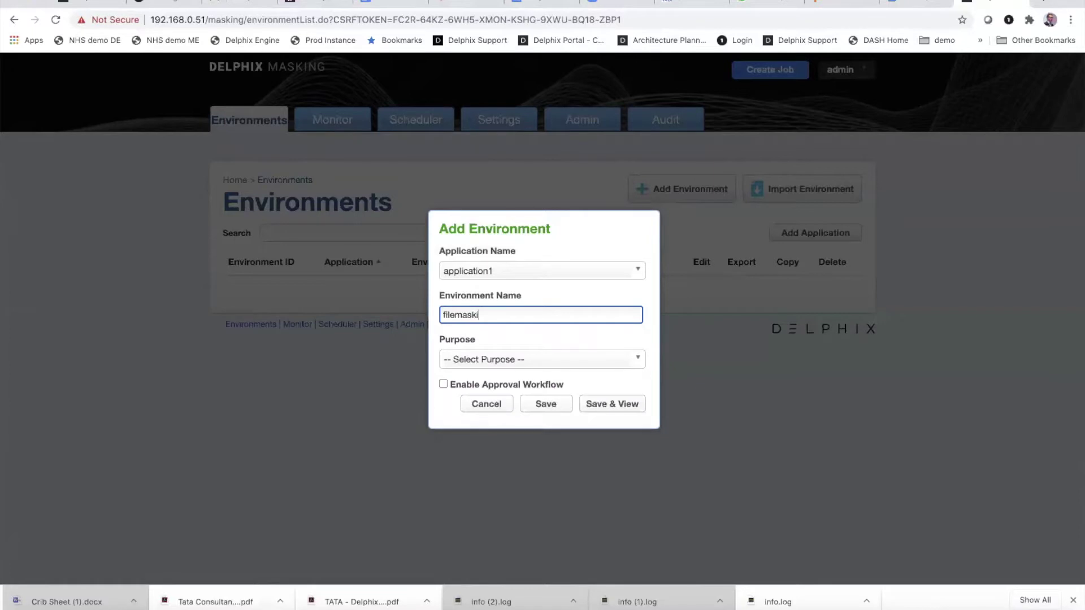
{"action": "type", "text": "ng_env"}
{"action": "left_click", "coordinate": [467, 359]}
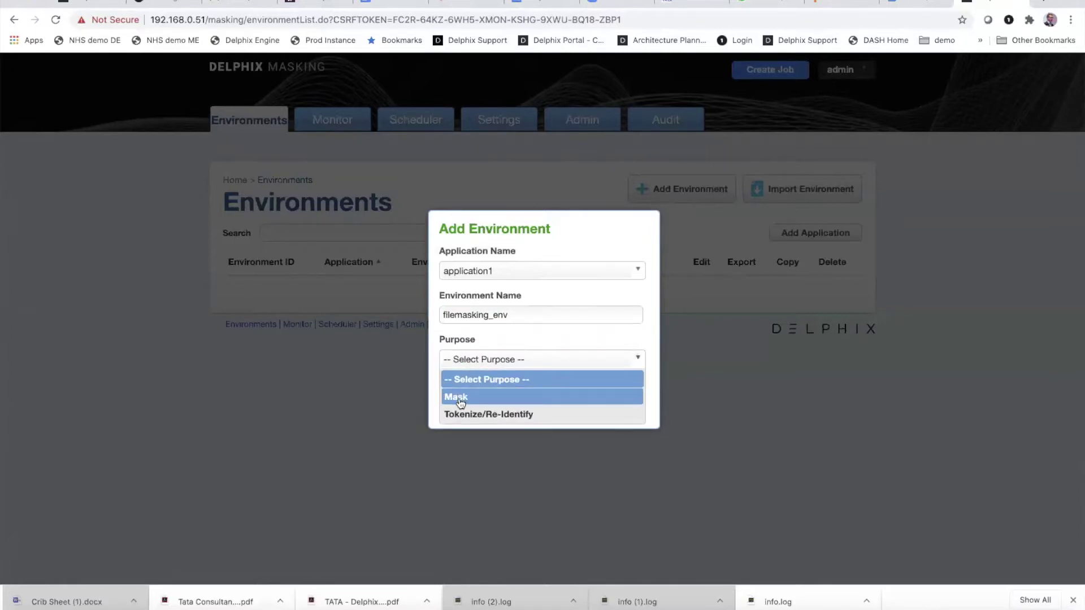
{"action": "left_click", "coordinate": [460, 398]}
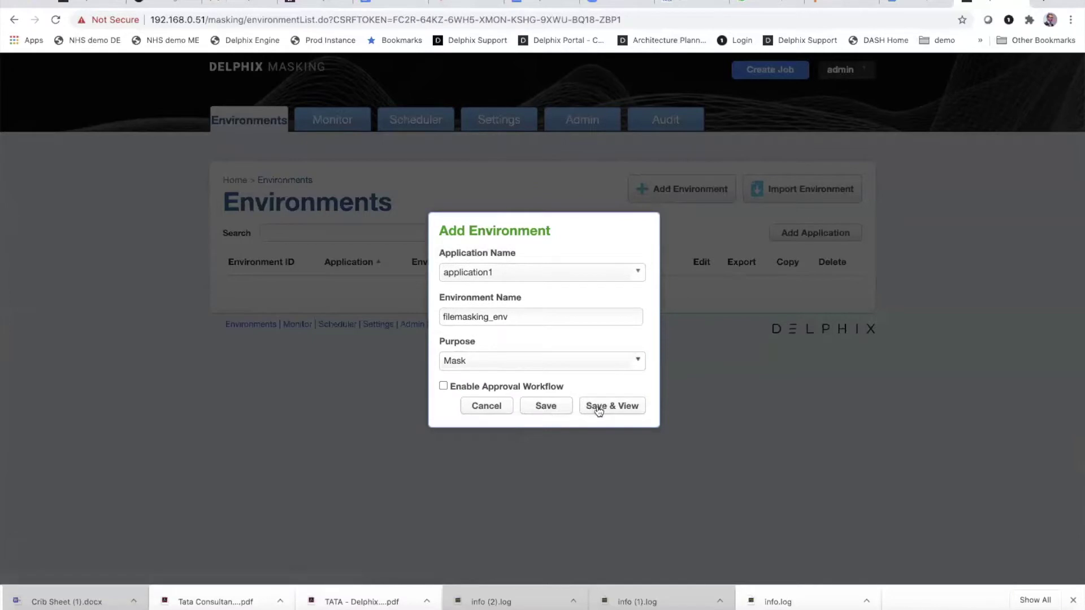
{"action": "left_click", "coordinate": [598, 411]}
{"action": "left_click", "coordinate": [368, 175]}
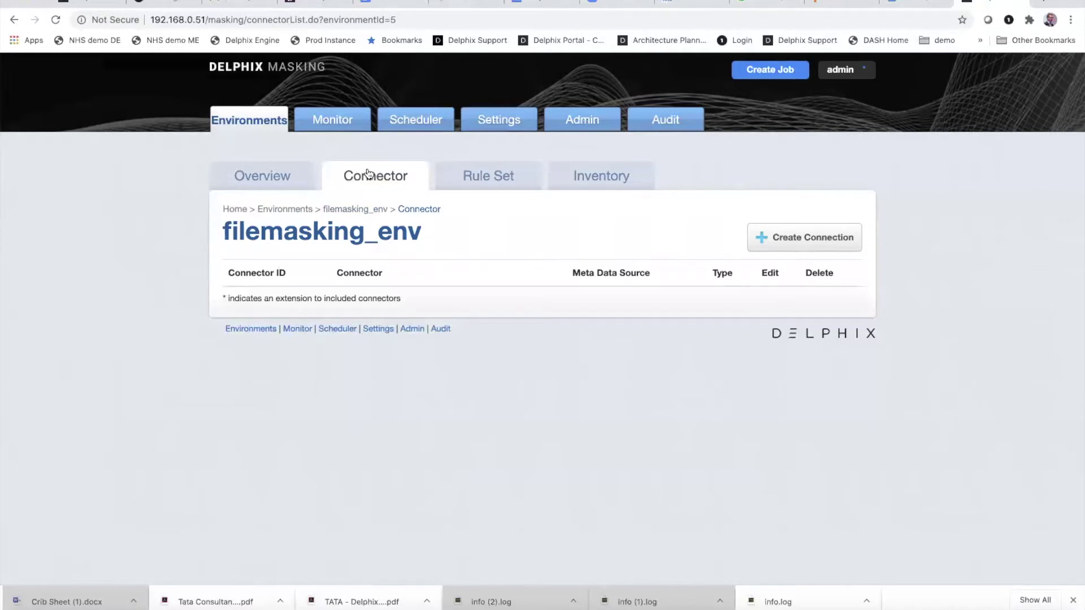
Step: Start a new File - Delimited connection using SFTP connection mode
{"action": "left_click", "coordinate": [780, 242]}
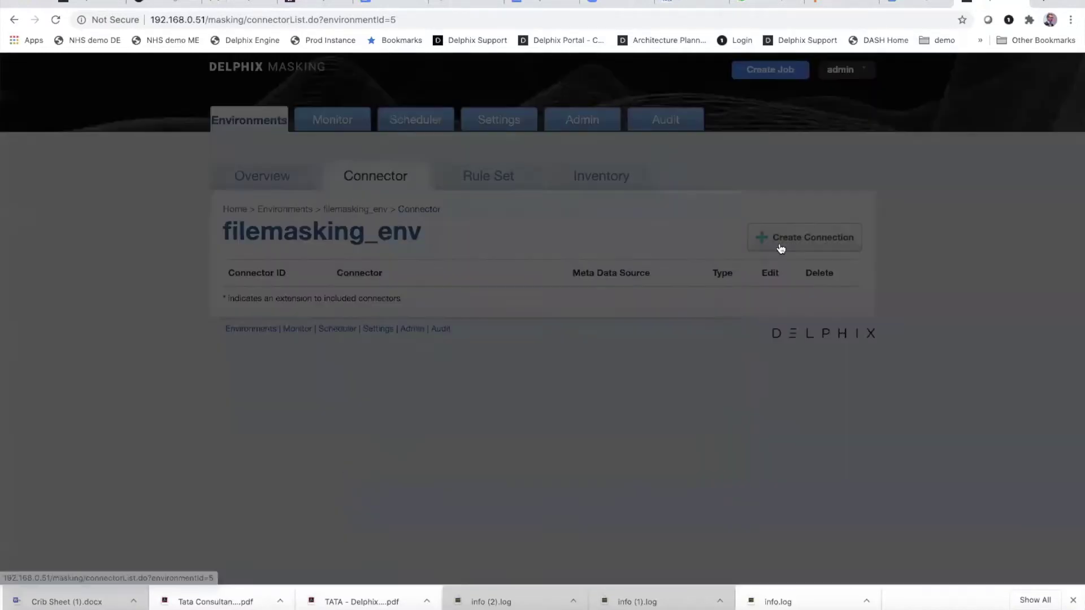
{"action": "left_click", "coordinate": [514, 224]}
{"action": "scroll", "coordinate": [467, 319], "scroll_direction": "down", "scroll_amount": 3}
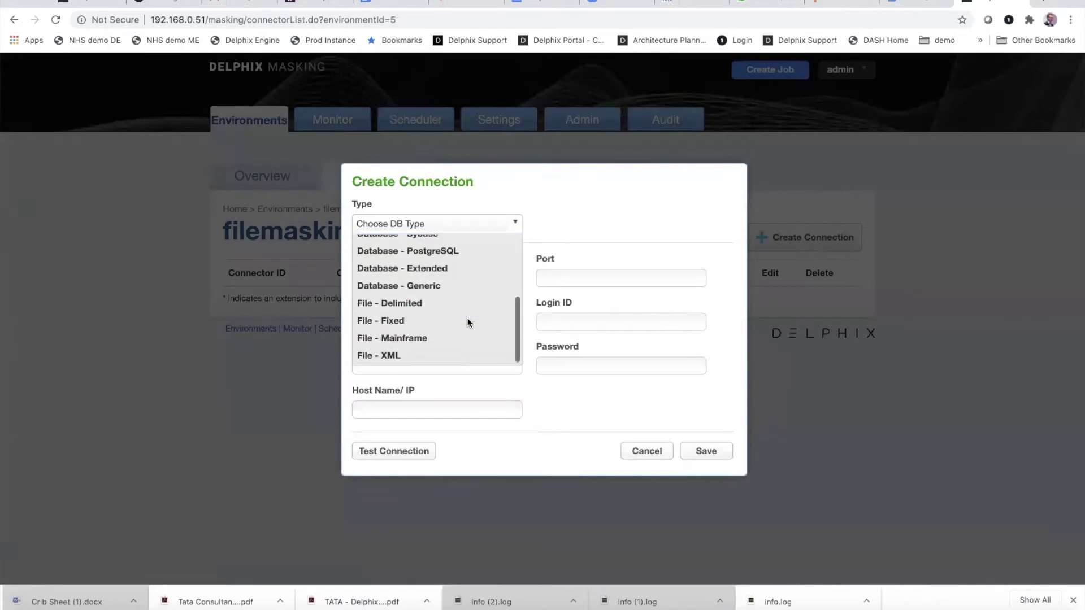
{"action": "left_click", "coordinate": [418, 303]}
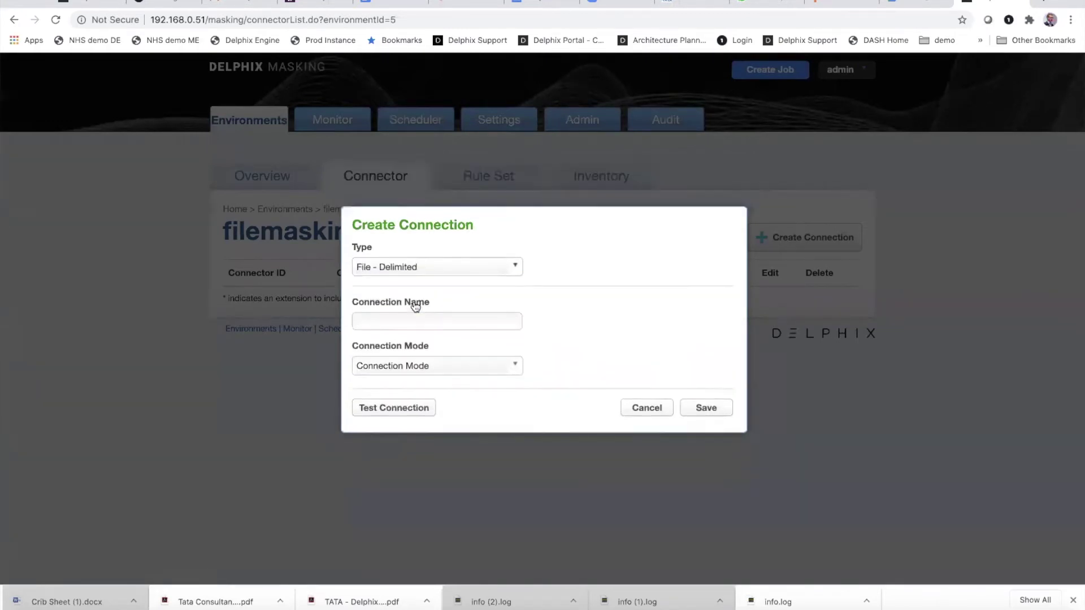
{"action": "left_click", "coordinate": [416, 371]}
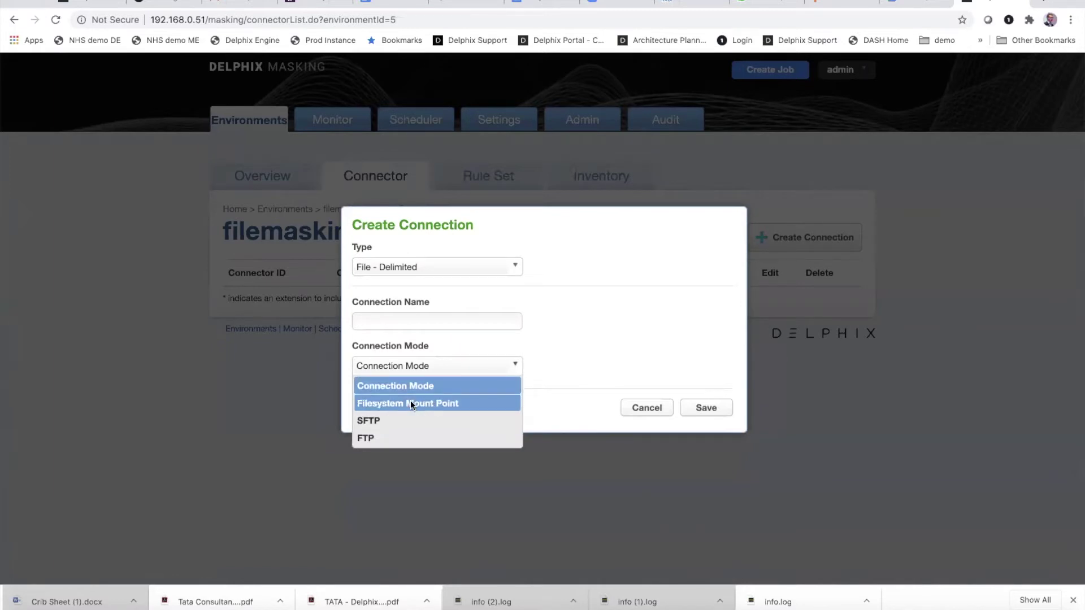
{"action": "left_click", "coordinate": [390, 420]}
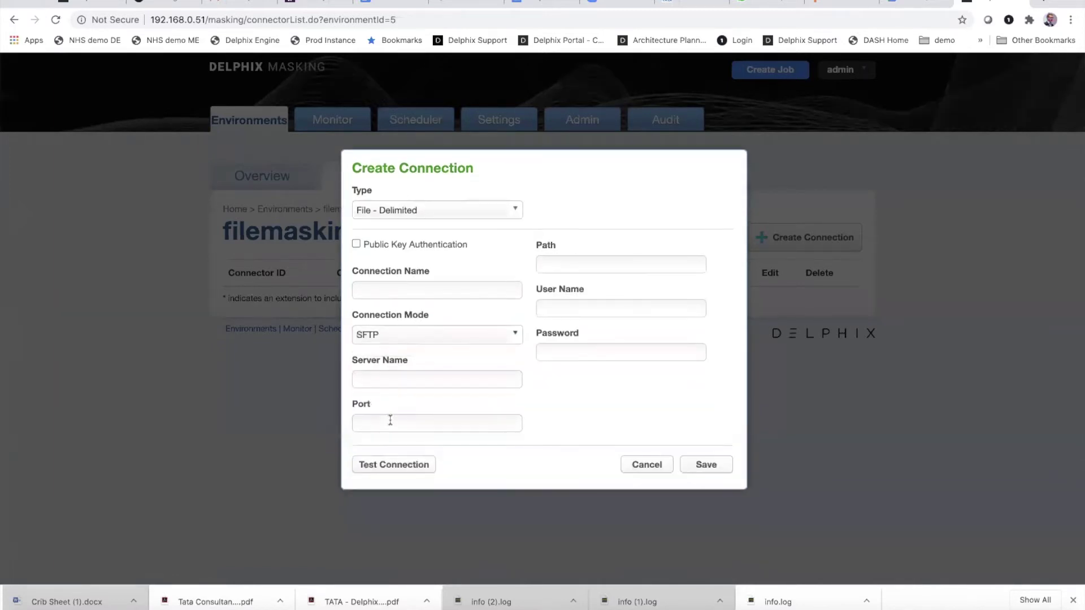
Step: Name the connection filemask_conn and start its path as /Users/Shared/
{"action": "left_click", "coordinate": [412, 288]}
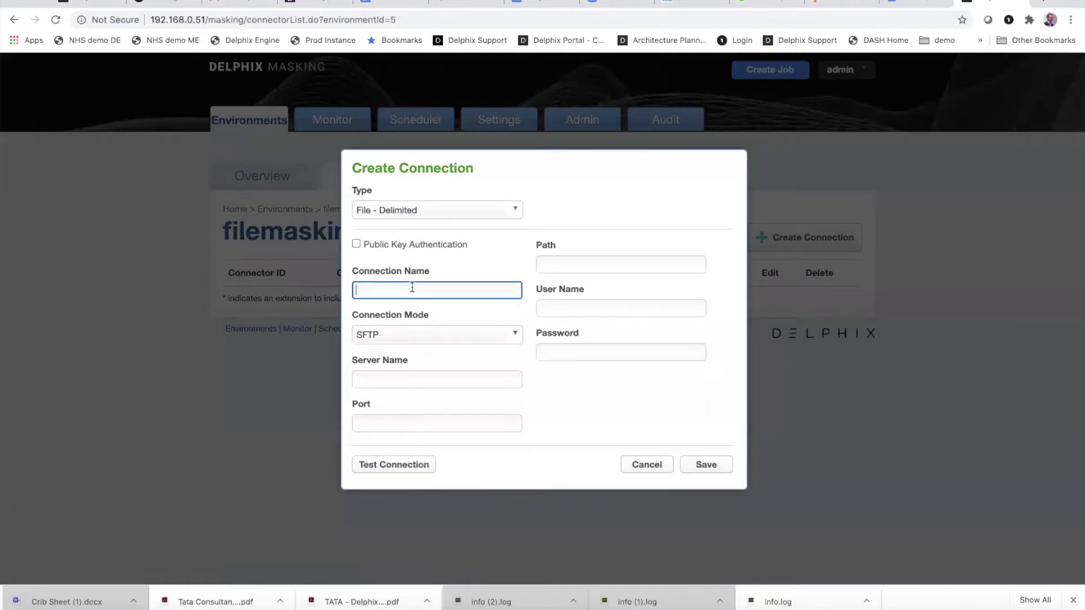
{"action": "type", "text": "filemask_conn"}
{"action": "left_click", "coordinate": [554, 263]}
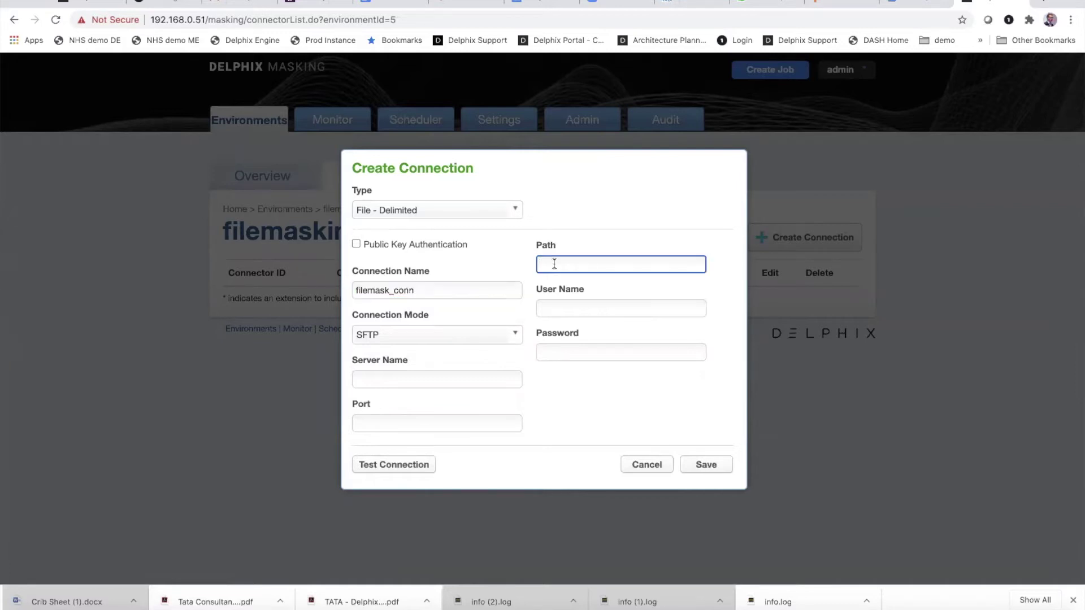
{"action": "type", "text": "/Users/Shared/"}
{"action": "key", "text": "super+Tab"}
{"action": "key", "text": "super+Tab"}
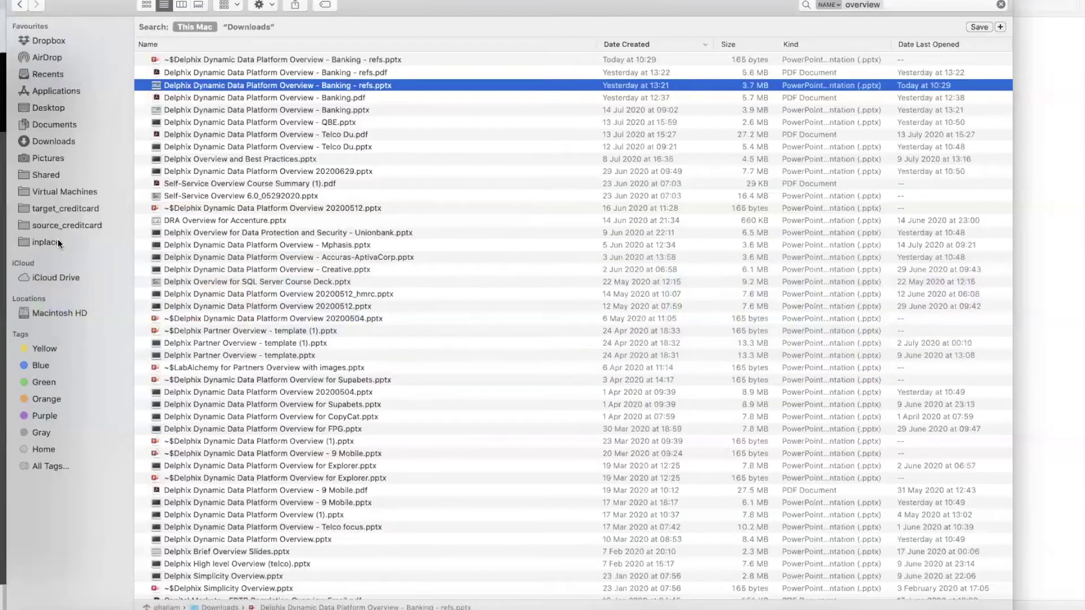
{"action": "left_click", "coordinate": [58, 240]}
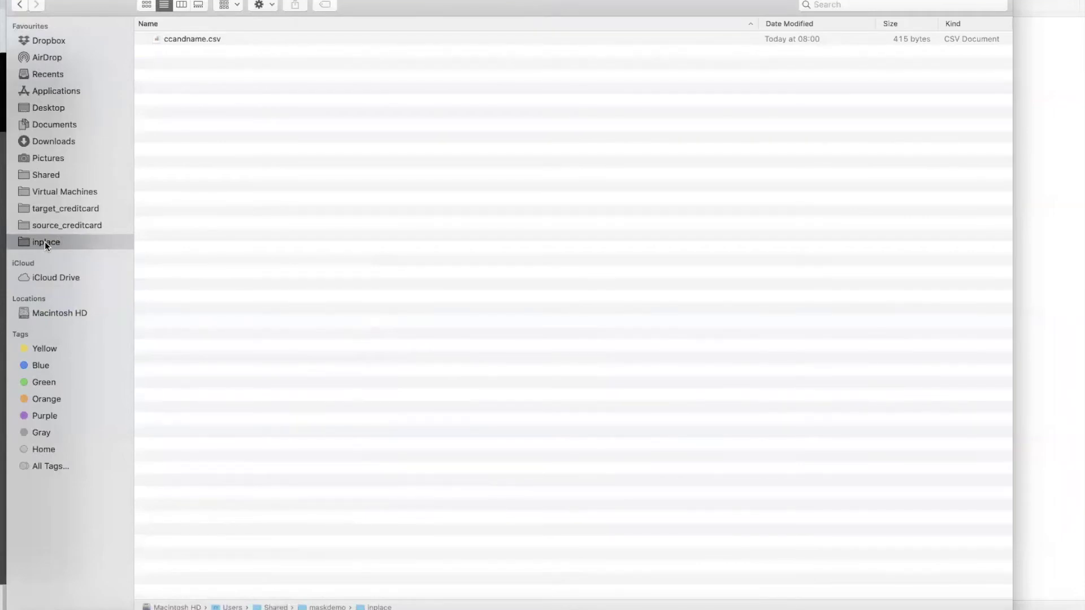
{"action": "key", "text": "super+Tab"}
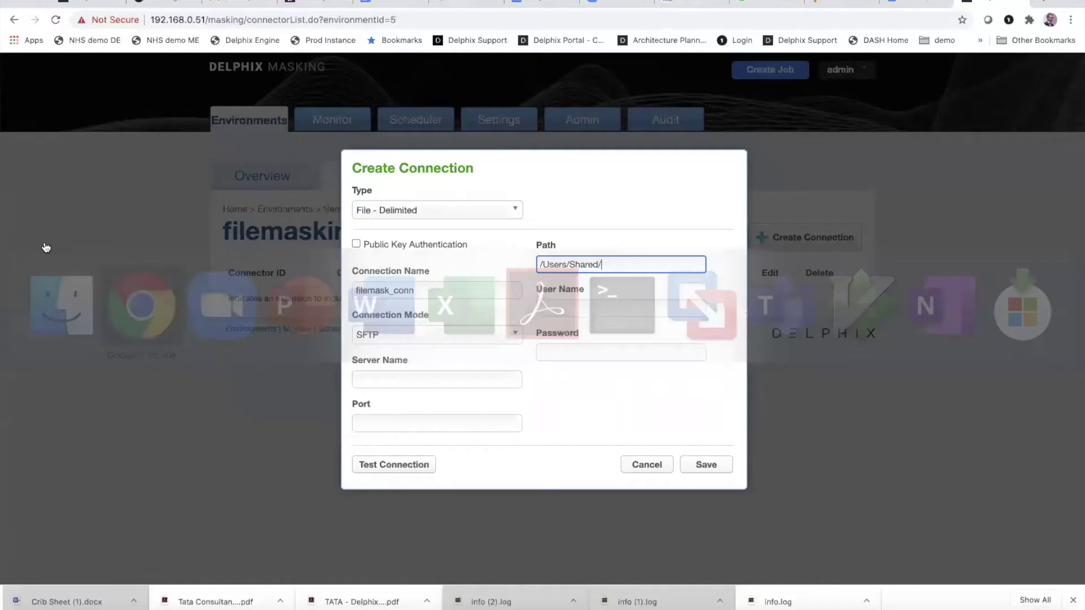
Step: Extend the path to /Users/Shared/maskdemo/inplace and enter the SFTP user name and password
{"action": "type", "text": "mask"}
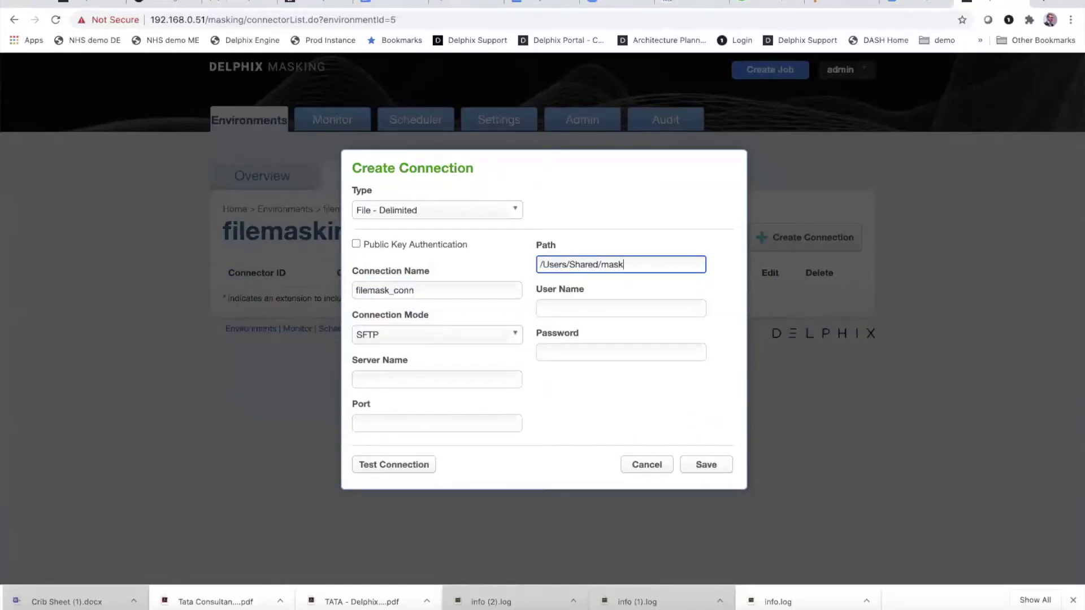
{"action": "type", "text": "demo/inplace"}
{"action": "left_click", "coordinate": [580, 310]}
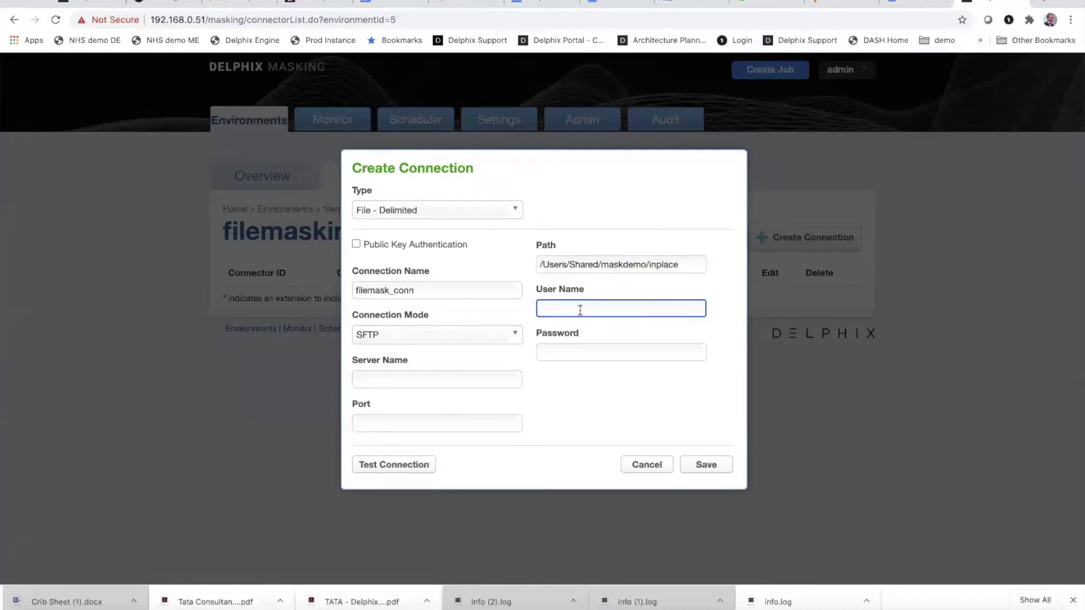
{"action": "key", "text": "Tab"}
{"action": "type", "text": "••••••••••••••••"}
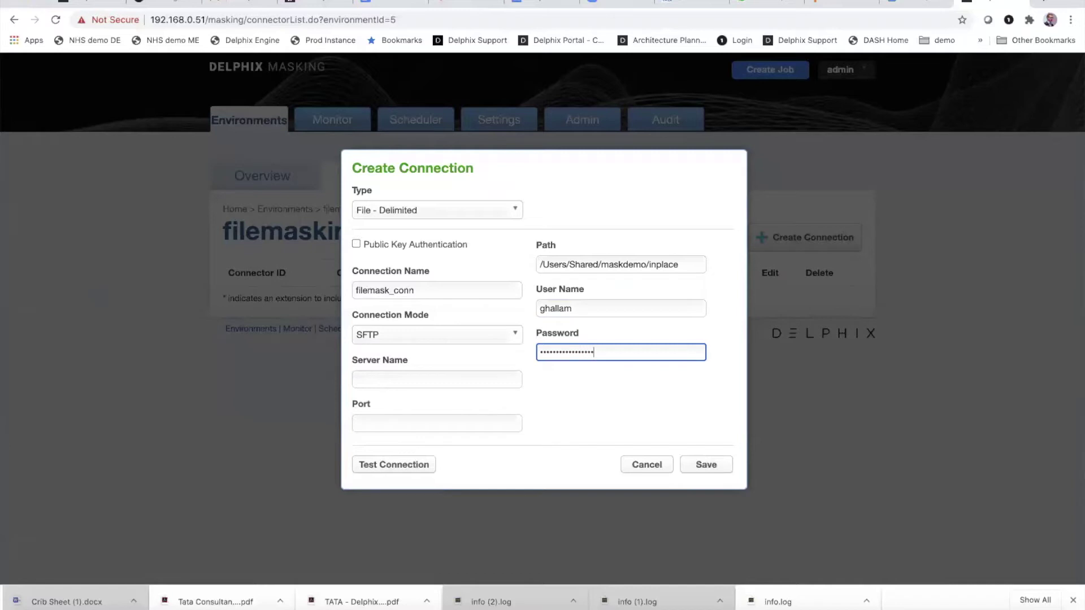
{"action": "type", "text": "•"}
Step: Set the server name to 192.168.0.12 and the port to 22
{"action": "left_click", "coordinate": [473, 379]}
{"action": "type", "text": "172.1"}
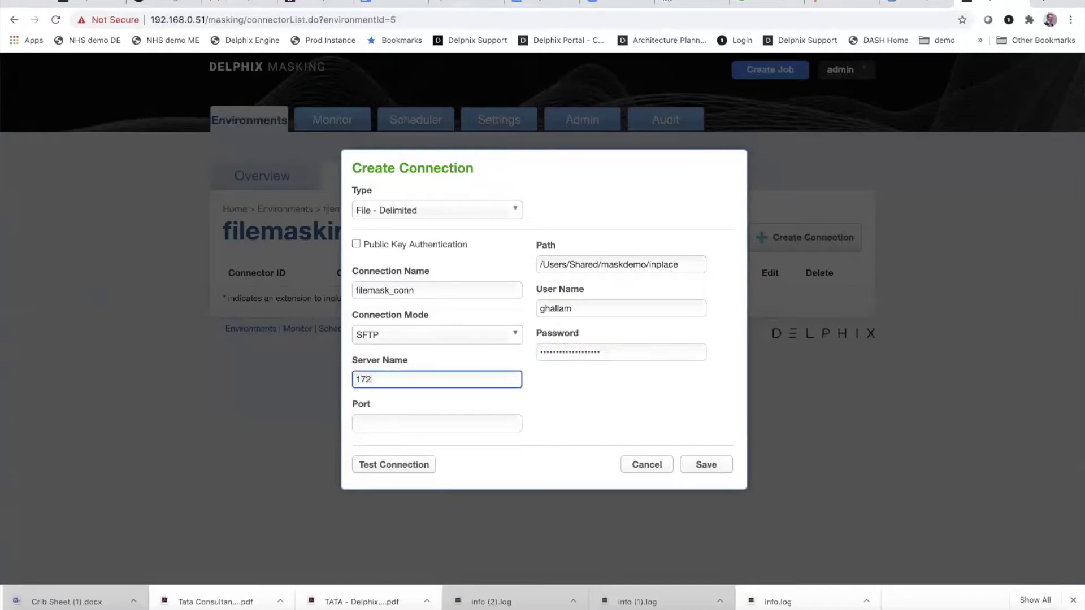
{"action": "key", "text": "BackSpace"}
{"action": "key", "text": "BackSpace"}
{"action": "key", "text": "BackSpace"}
{"action": "key", "text": "BackSpace"}
{"action": "type", "text": "92.168.0.12"}
{"action": "left_click", "coordinate": [420, 423]}
{"action": "type", "text": "22"}
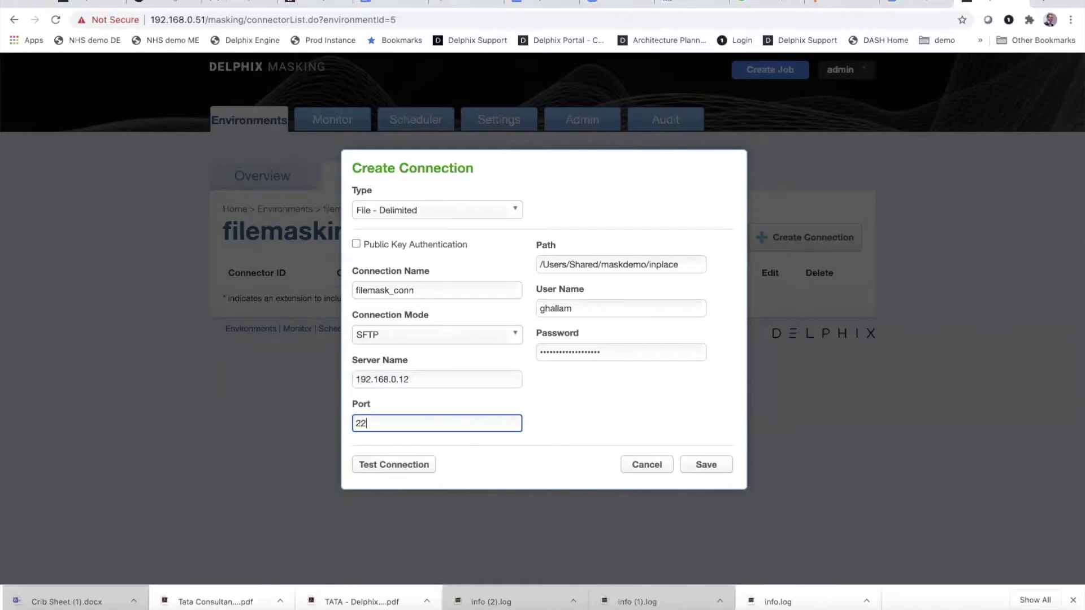
Step: Test and save the filemask_conn connector, then go to the Rule Set page
{"action": "left_click", "coordinate": [388, 465]}
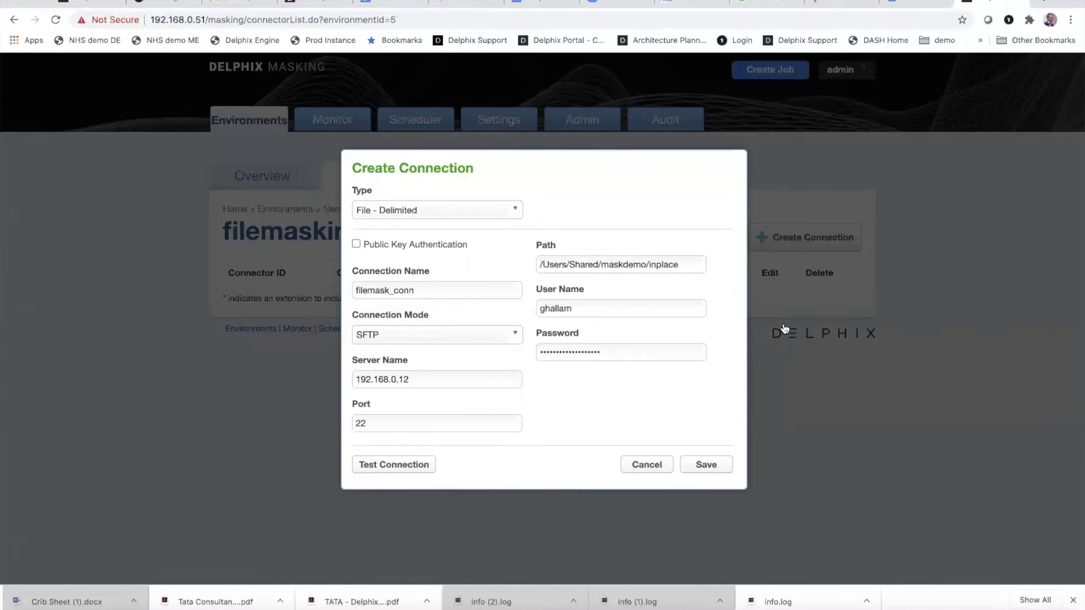
{"action": "left_click", "coordinate": [705, 465]}
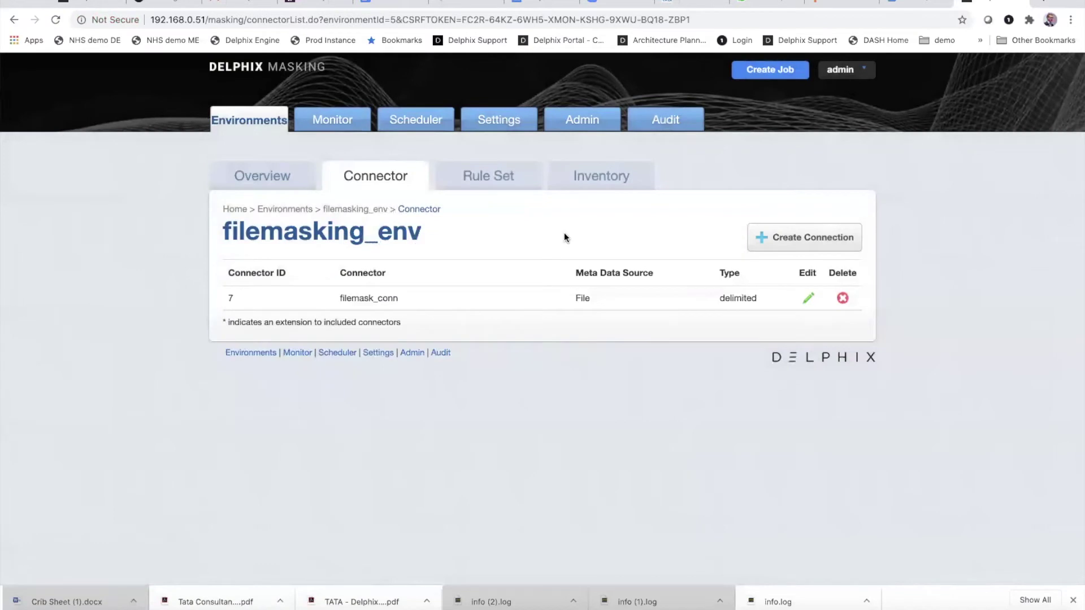
{"action": "left_click", "coordinate": [503, 181]}
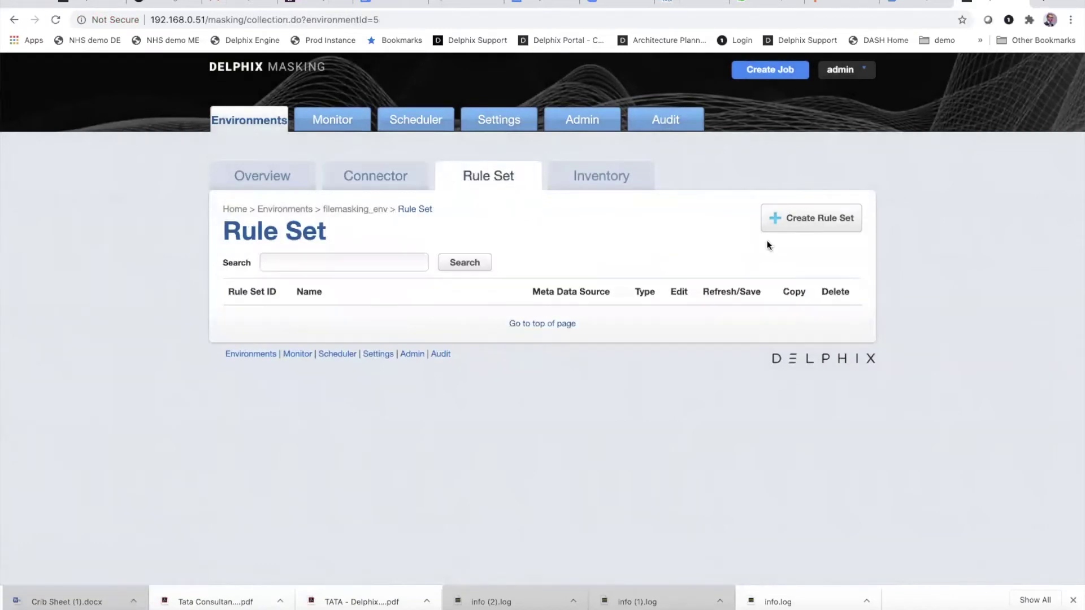
Step: Create rule set creditcardandname_rs from connector filemask_conn with ccandname.csv selected
{"action": "left_click", "coordinate": [794, 221]}
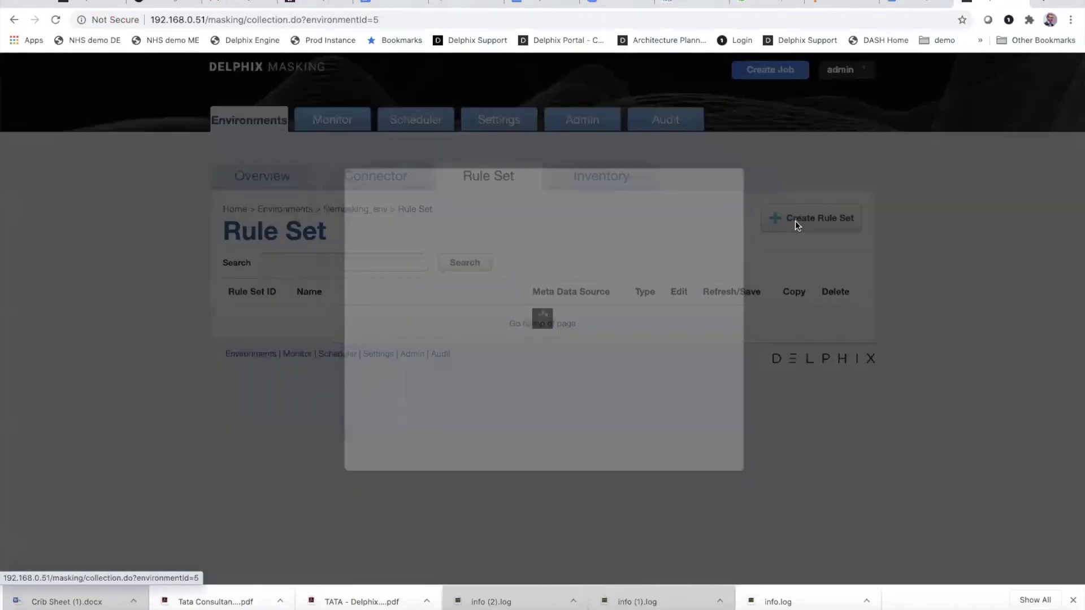
{"action": "left_click", "coordinate": [497, 271]}
{"action": "left_click", "coordinate": [344, 306]}
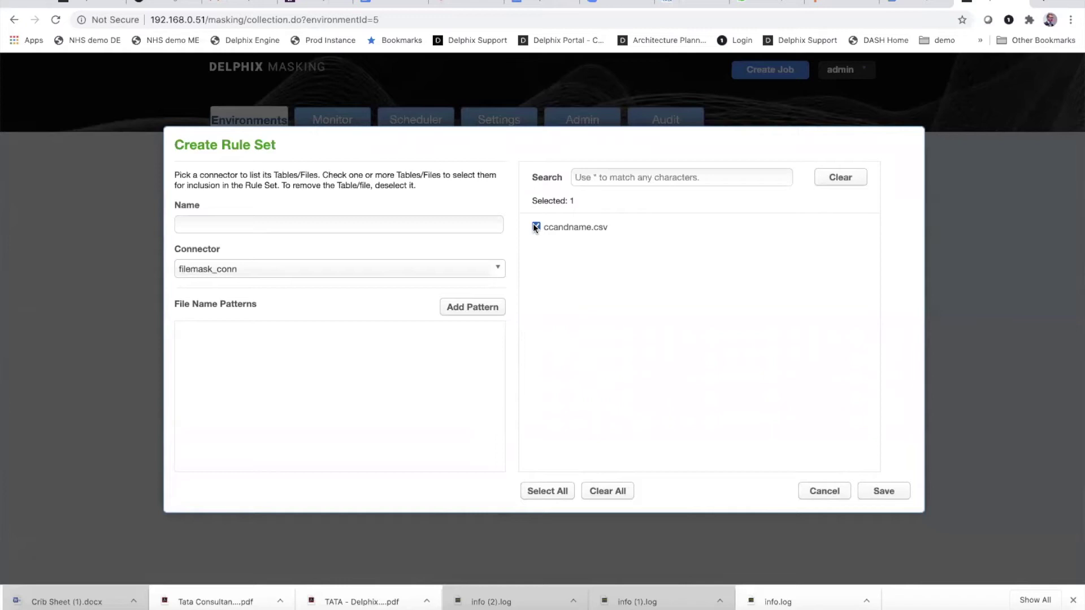
{"action": "left_click", "coordinate": [381, 228]}
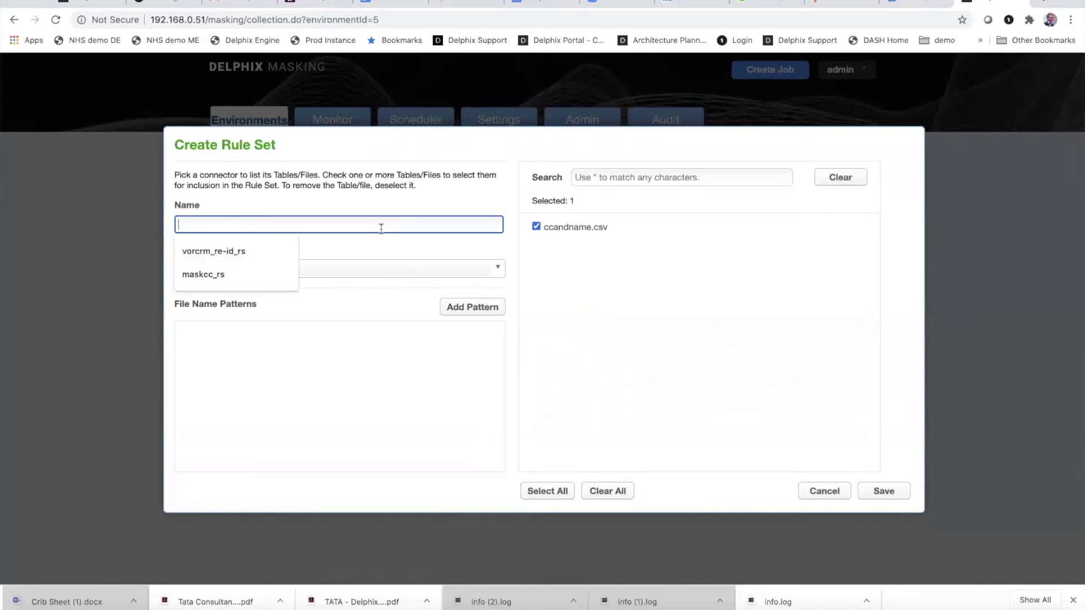
{"action": "type", "text": "creditac"}
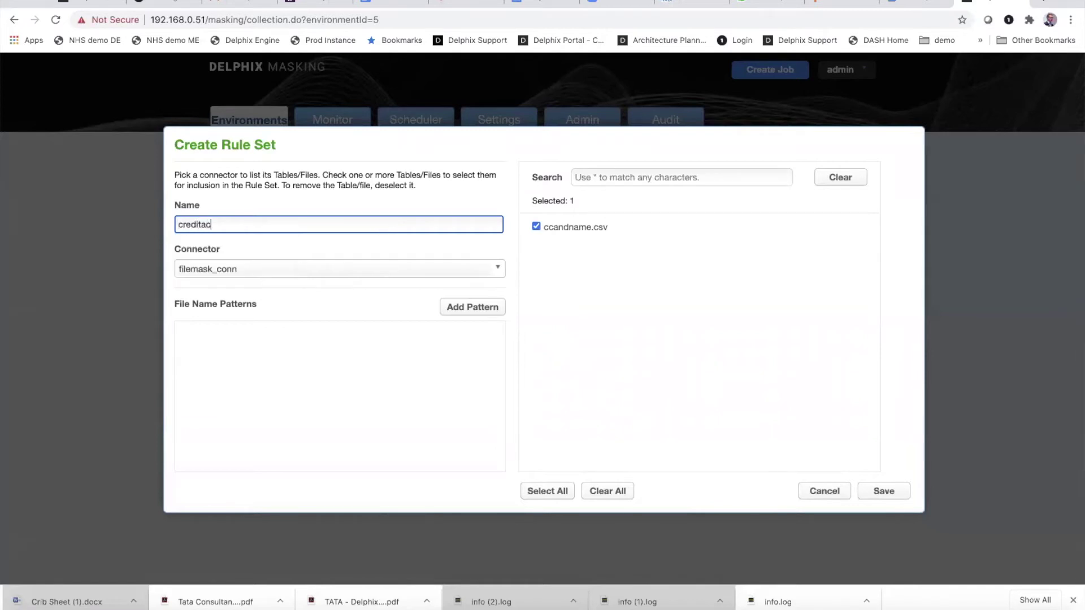
{"action": "key", "text": "BackSpace"}
{"action": "key", "text": "BackSpace"}
{"action": "type", "text": "cardandname_rs"}
{"action": "left_click", "coordinate": [884, 491]}
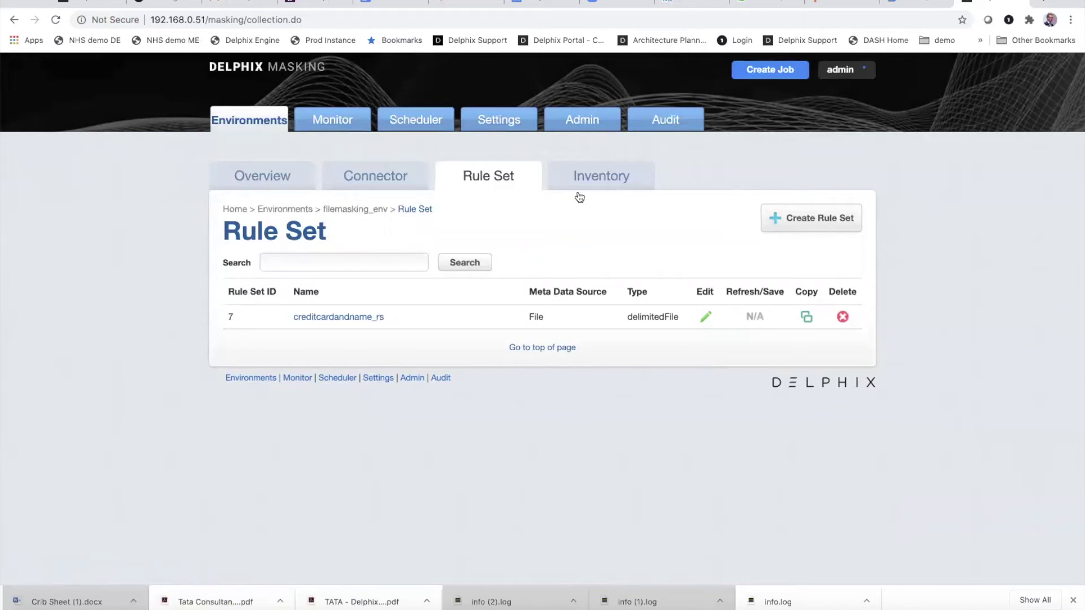
Step: In Settings > File Formats, start importing a Delimited File format
{"action": "left_click", "coordinate": [507, 126]}
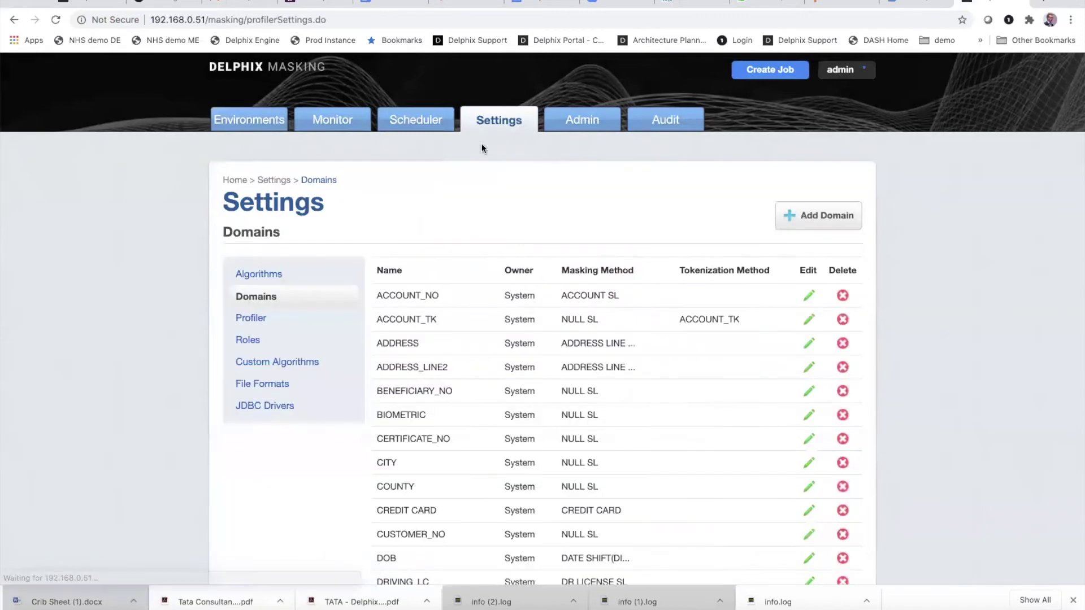
{"action": "left_click", "coordinate": [264, 385]}
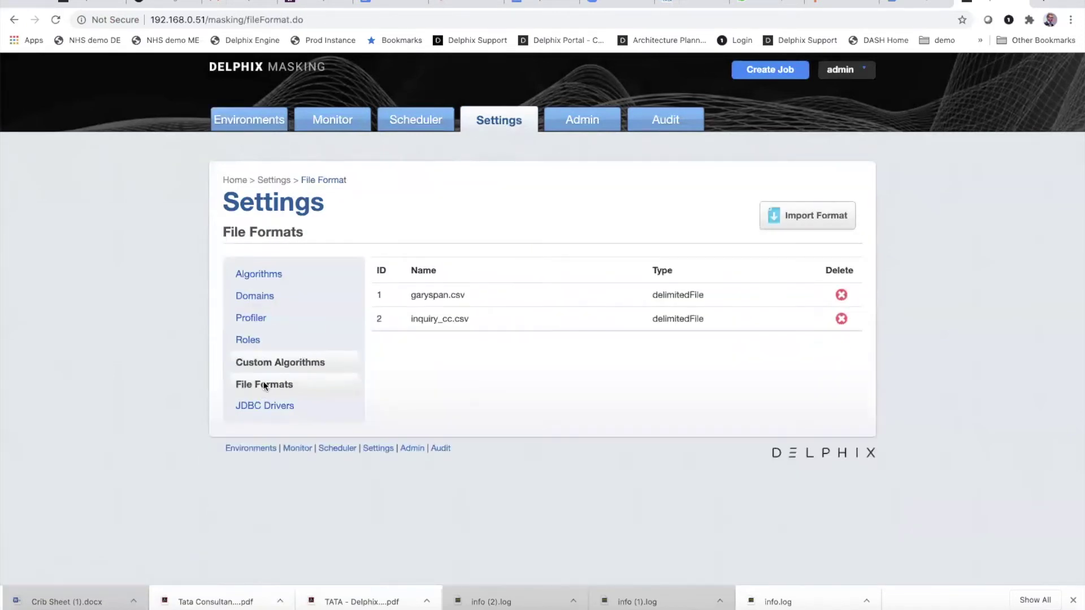
{"action": "left_click", "coordinate": [787, 225]}
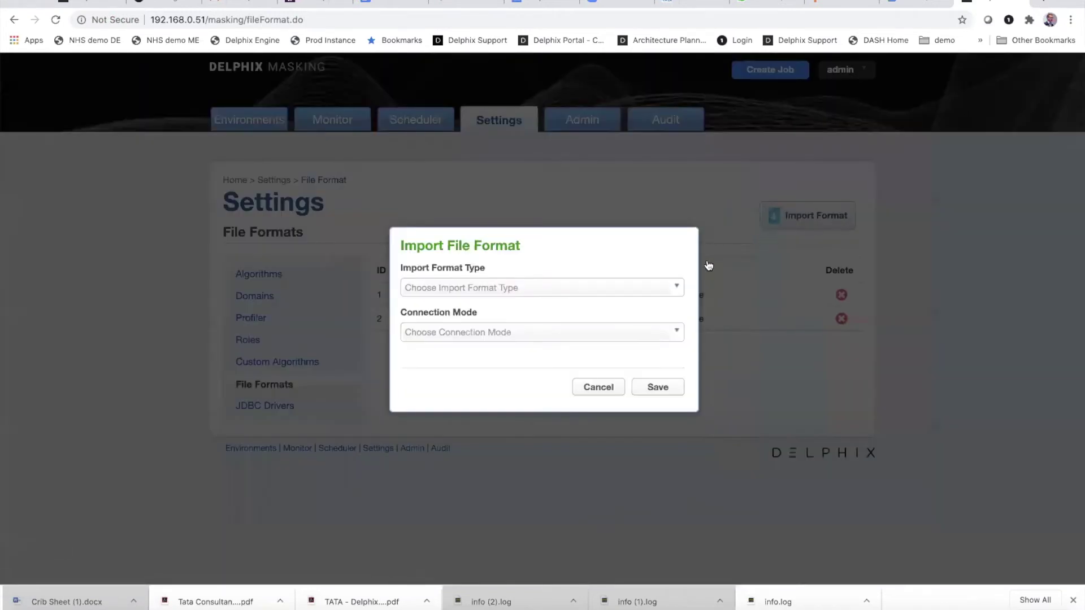
{"action": "left_click", "coordinate": [678, 288]}
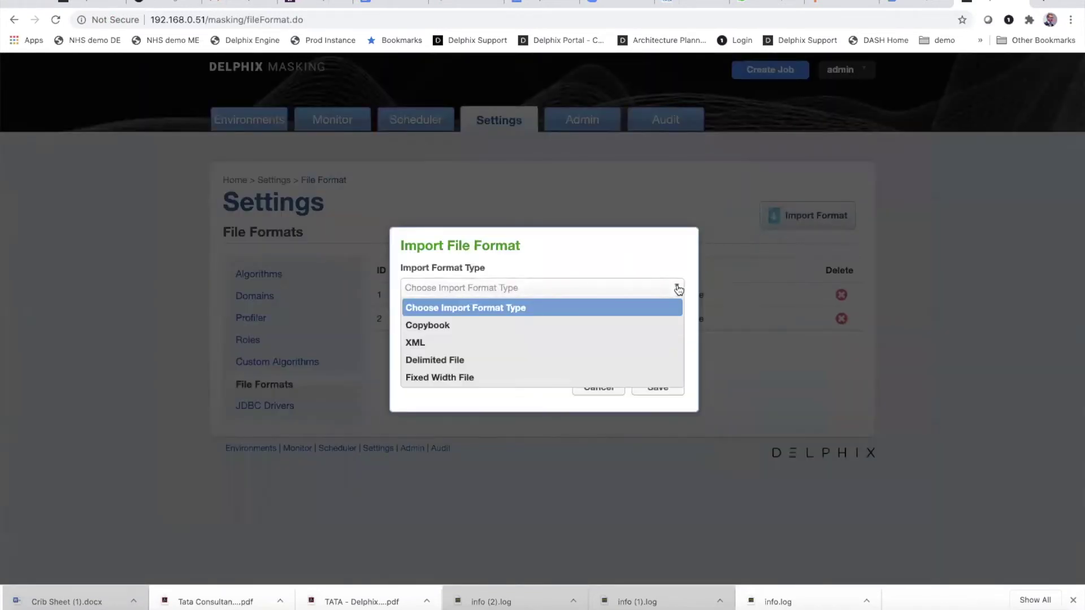
{"action": "left_click", "coordinate": [514, 361]}
Step: Choose fileformat_cc_first_last.txt as the field definition file and save the format
{"action": "left_click", "coordinate": [437, 337]}
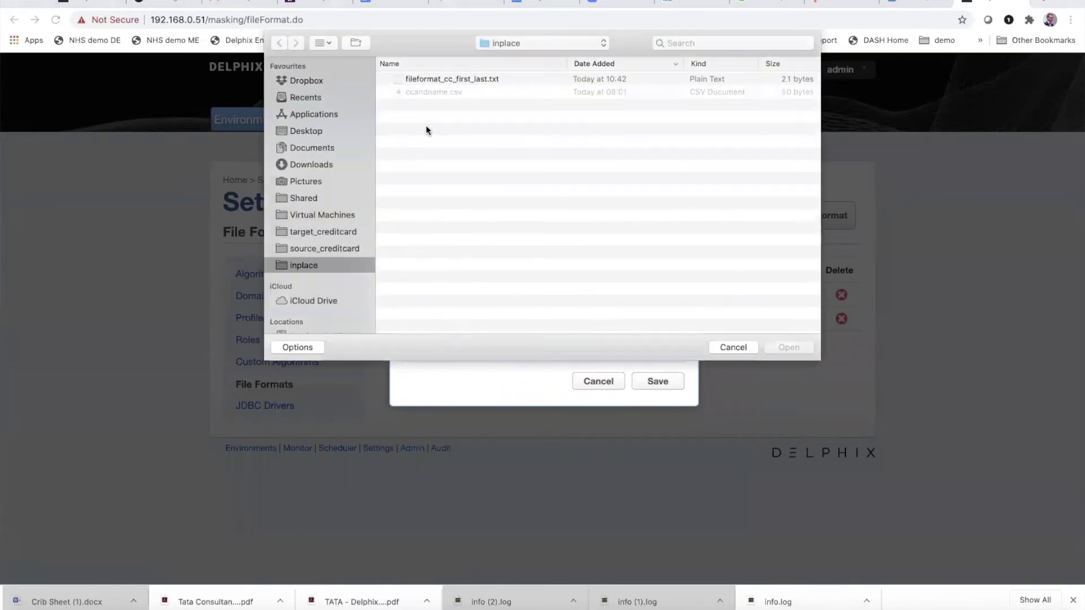
{"action": "left_click", "coordinate": [441, 80]}
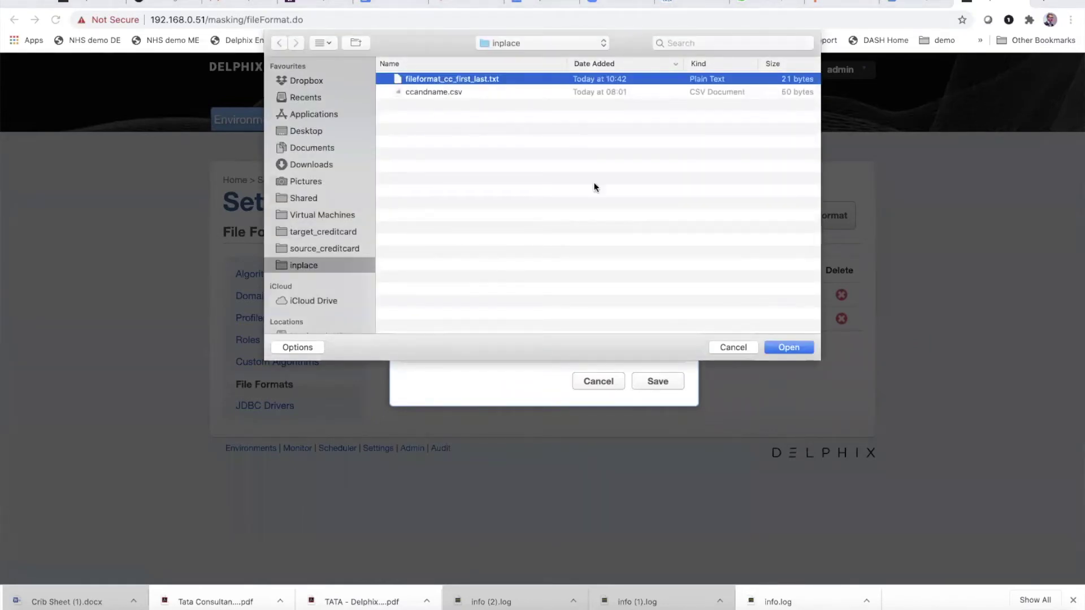
{"action": "left_click", "coordinate": [779, 348]}
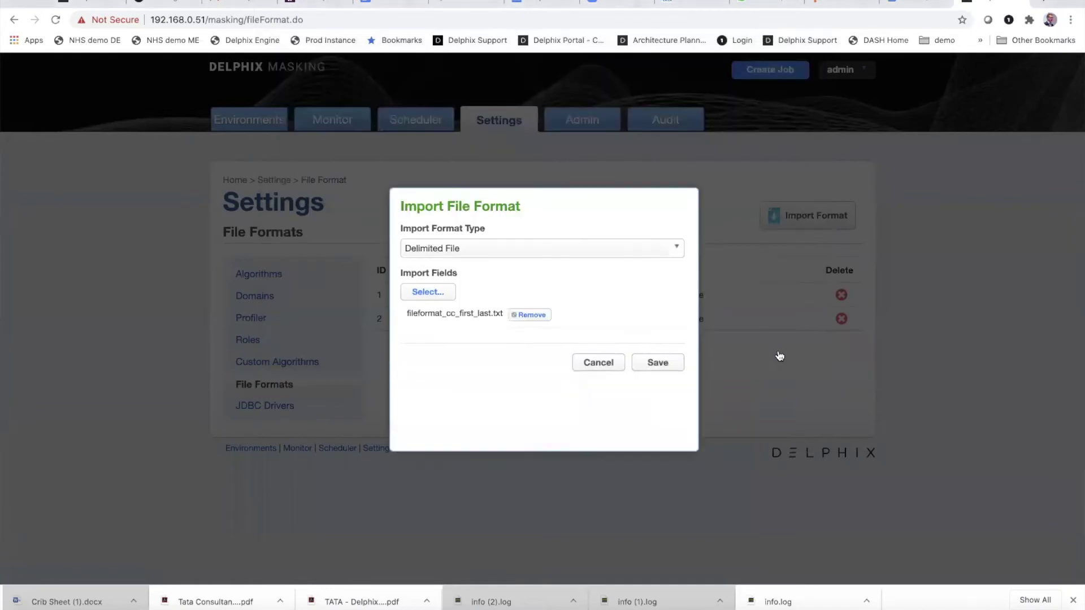
{"action": "left_click", "coordinate": [667, 365]}
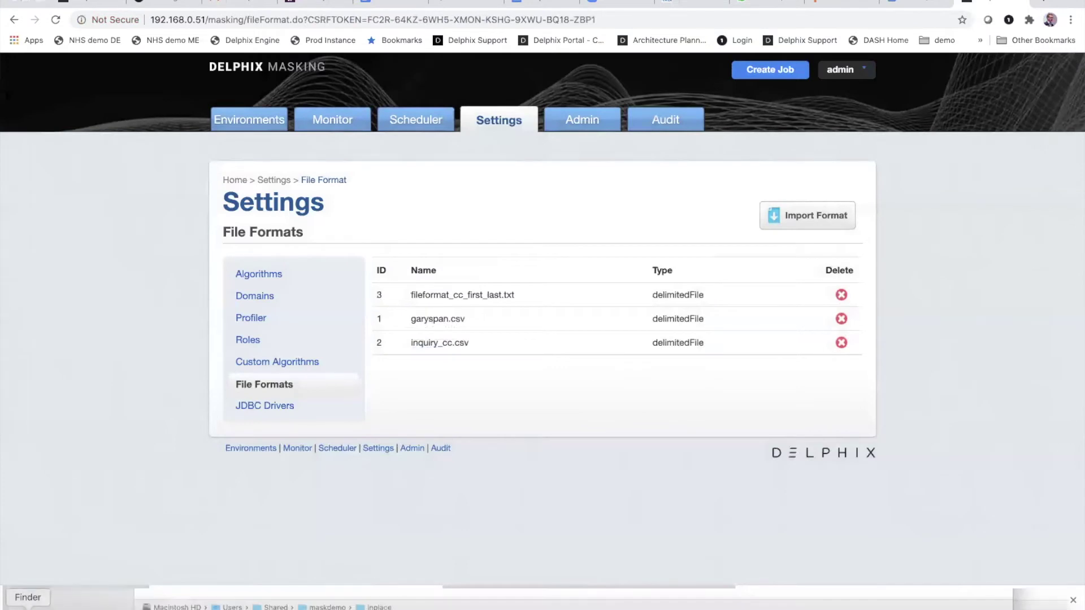
{"action": "left_click", "coordinate": [27, 600]}
Step: Review fileformat_cc_first_last.txt, then open ccandname.csv in TextEdit
{"action": "double_click", "coordinate": [198, 47]}
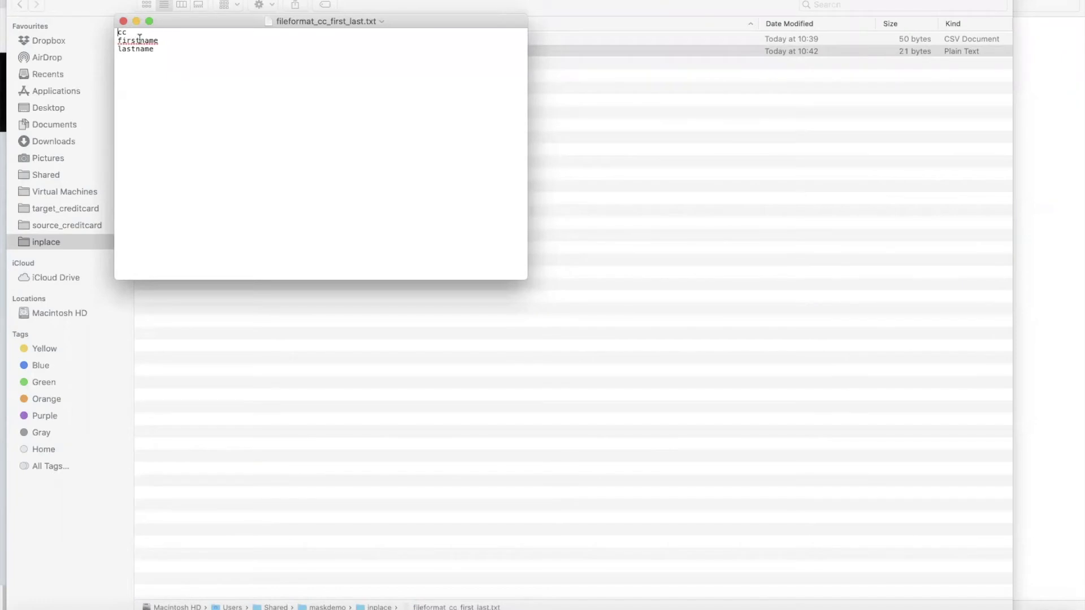
{"action": "left_click", "coordinate": [123, 22]}
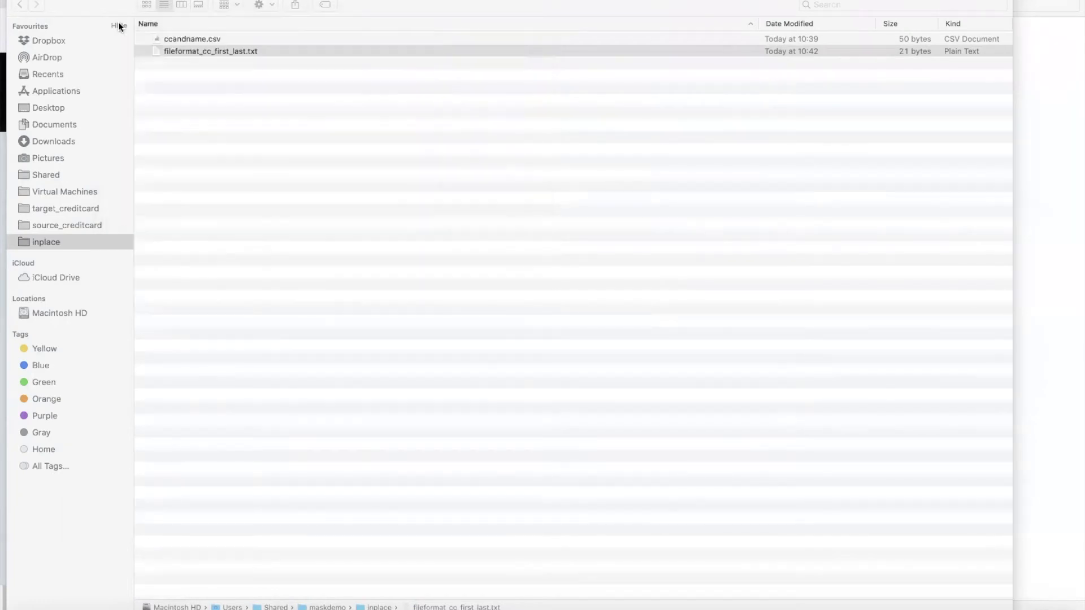
{"action": "right_click", "coordinate": [171, 37]}
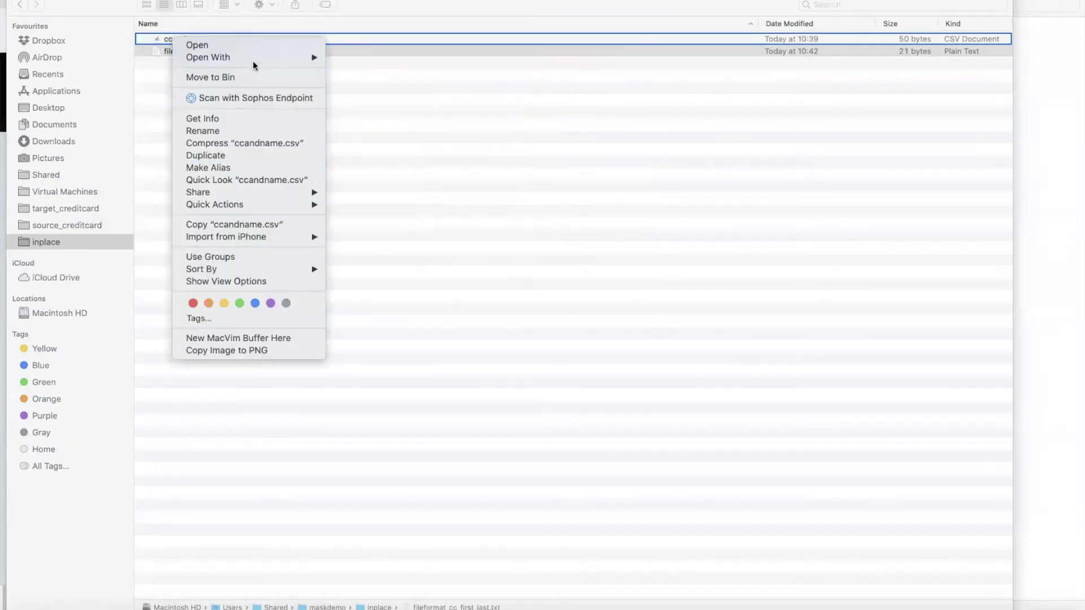
{"action": "mouse_move", "coordinate": [305, 57]}
{"action": "left_click", "coordinate": [376, 214]}
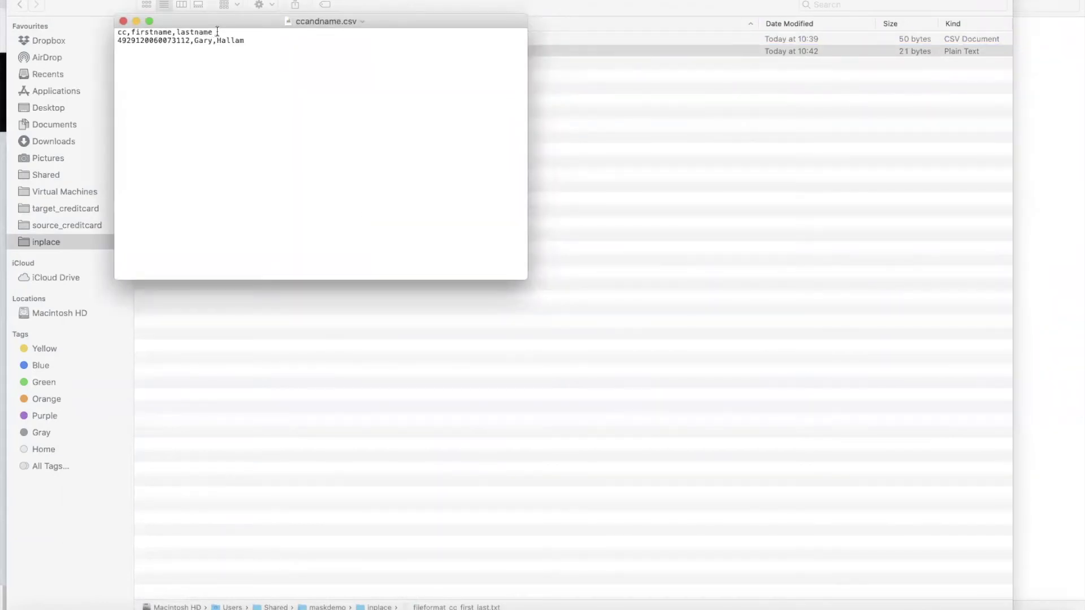
Step: Delete the cc,firstname,lastname header and empty line from ccandname.csv and close it
{"action": "left_click_drag", "start_coordinate": [214, 32], "coordinate": [111, 32]}
{"action": "key", "text": "BackSpace"}
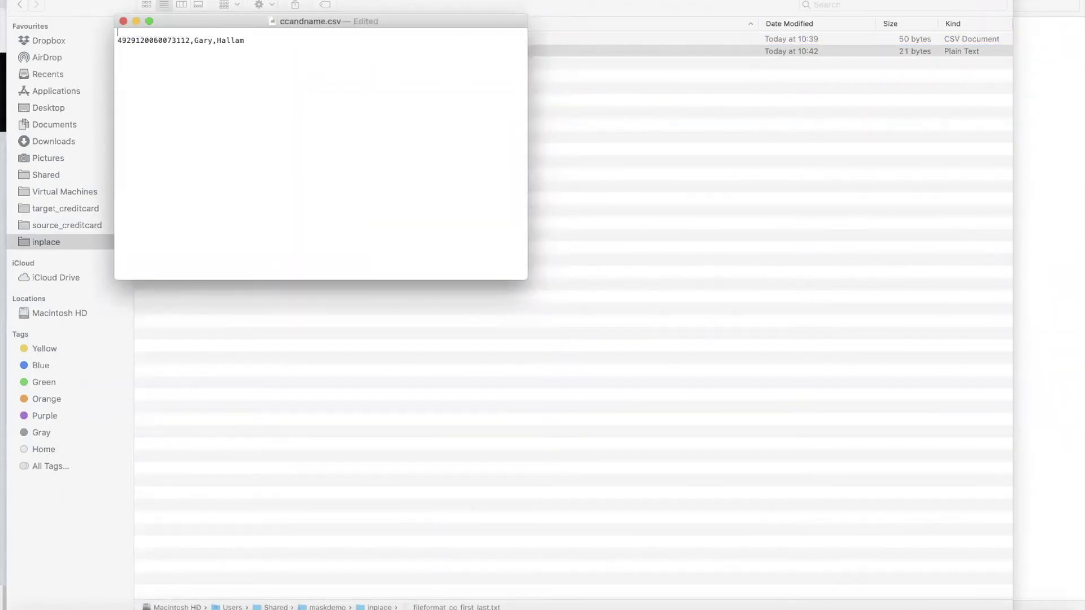
{"action": "key", "text": "Delete"}
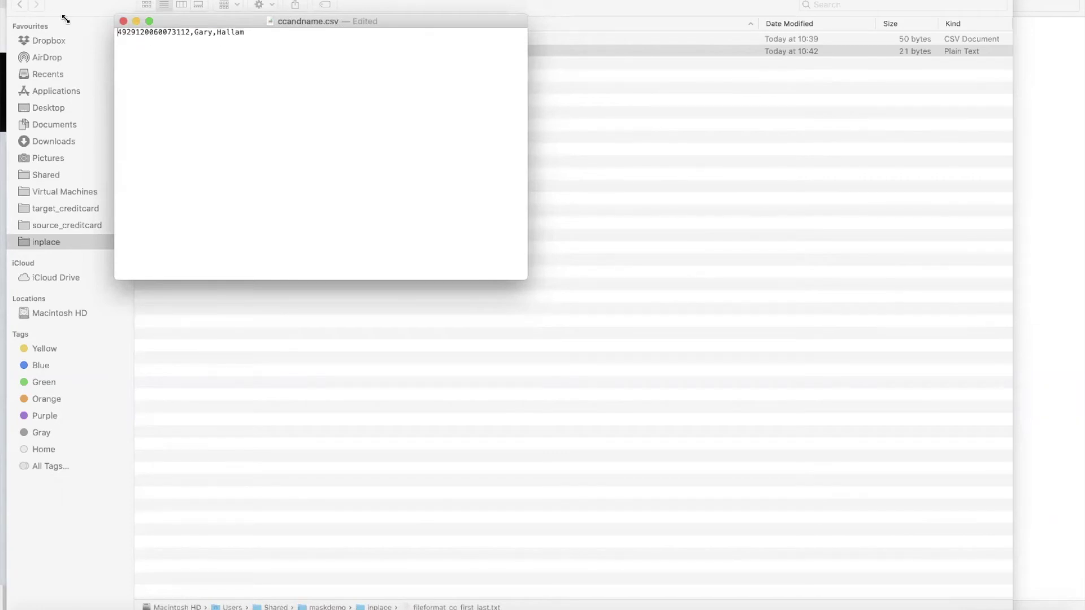
{"action": "left_click", "coordinate": [124, 22]}
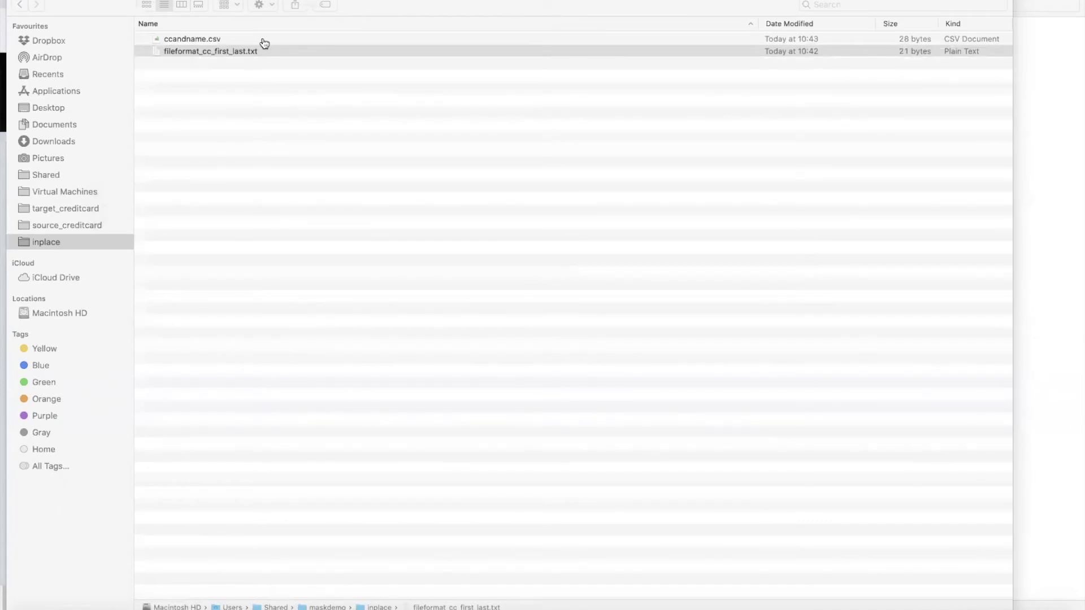
{"action": "key", "text": "super+Tab"}
{"action": "key", "text": "super+Tab"}
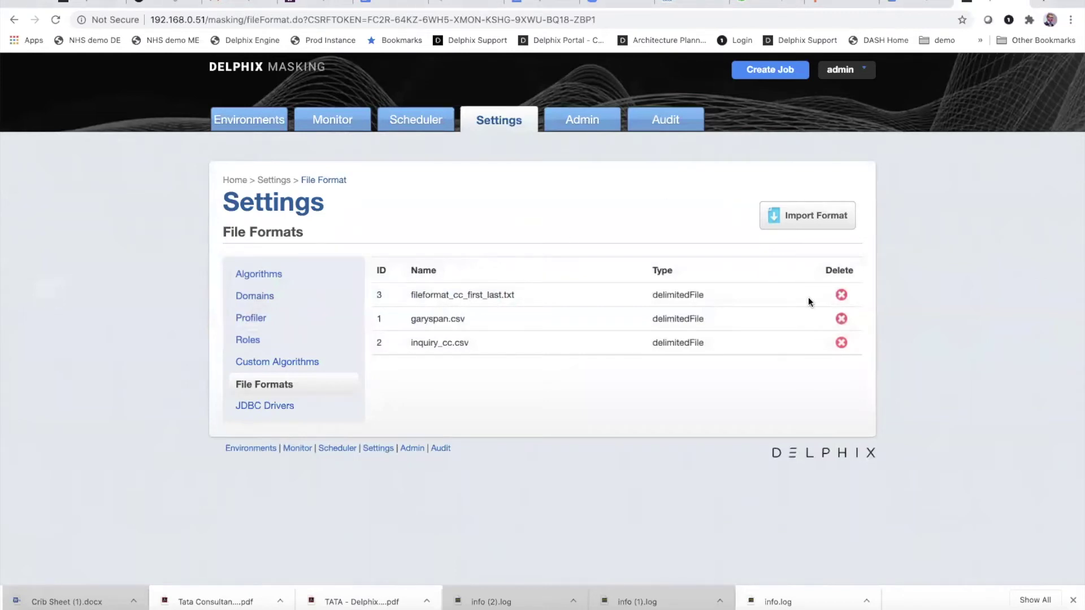
Step: Open the ccandname.csv entry in filemasking_env's creditcardandname_rs rule set for editing
{"action": "left_click", "coordinate": [266, 121]}
{"action": "left_click", "coordinate": [429, 288]}
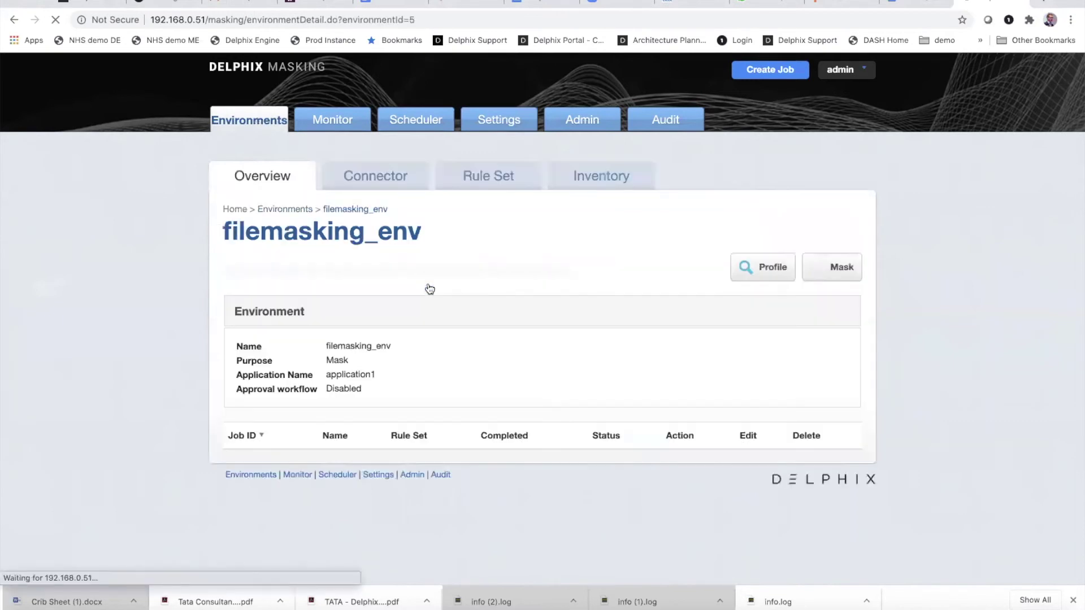
{"action": "left_click", "coordinate": [485, 184]}
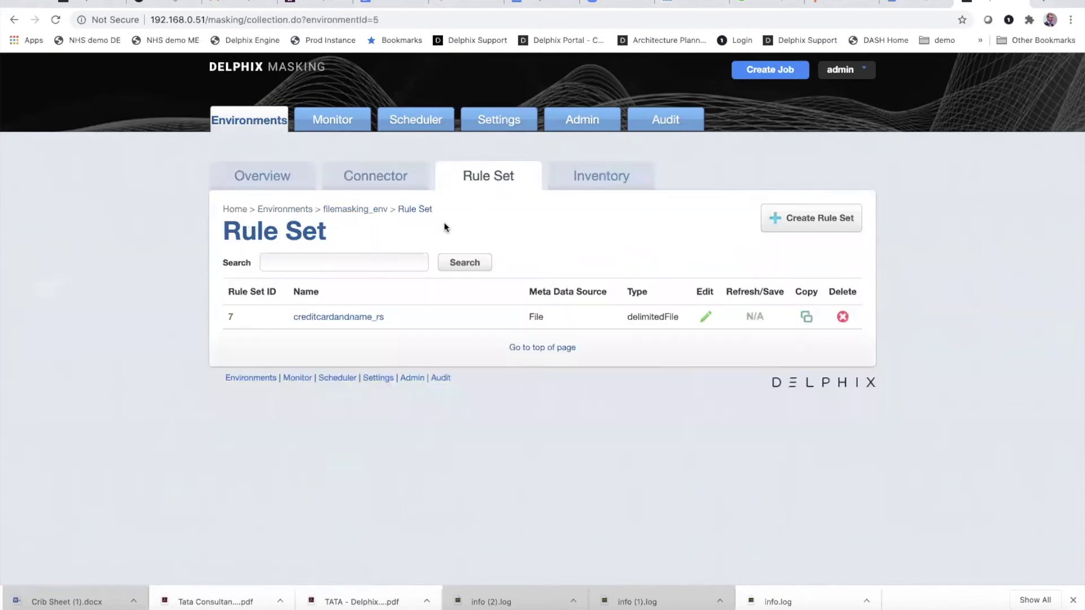
{"action": "left_click", "coordinate": [704, 317]}
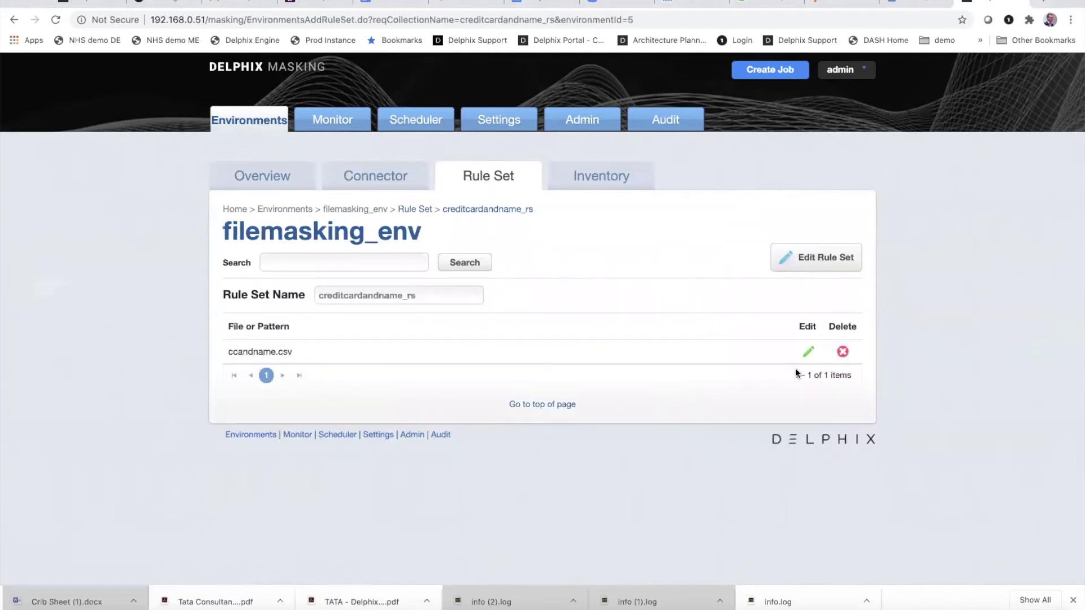
{"action": "left_click", "coordinate": [809, 355]}
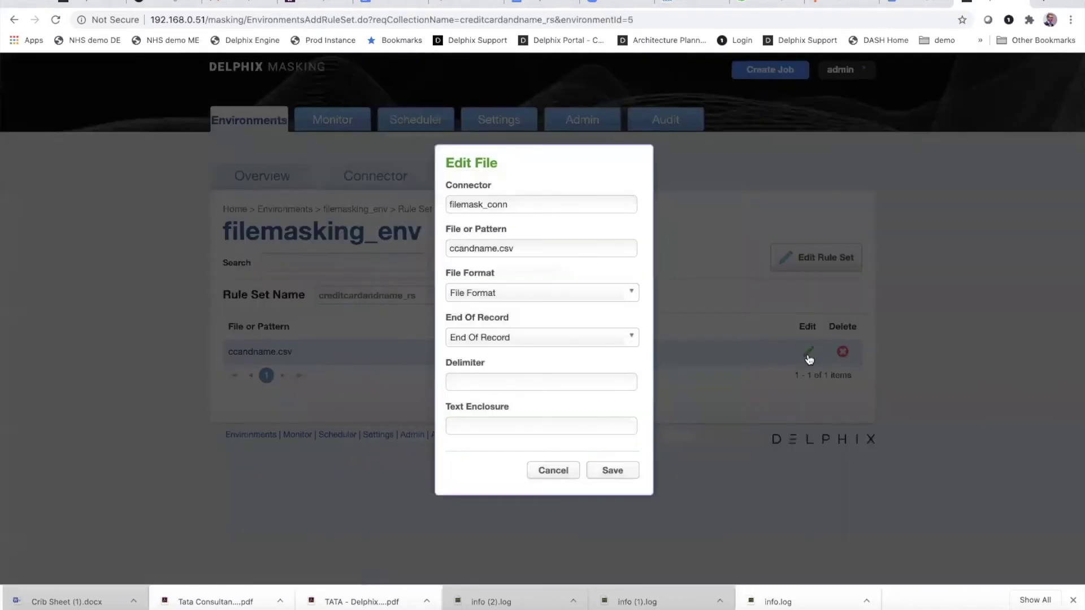
Step: Set format fileformat_cc_first_last.txt, LF terminated (Unix) record endings and a comma delimiter
{"action": "left_click", "coordinate": [619, 295]}
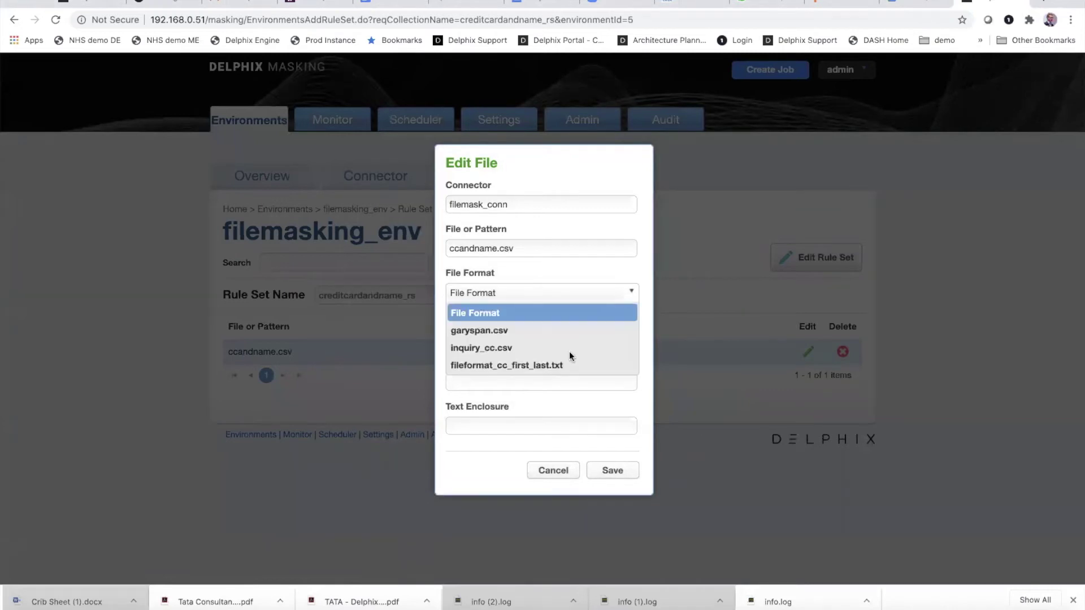
{"action": "left_click", "coordinate": [567, 365]}
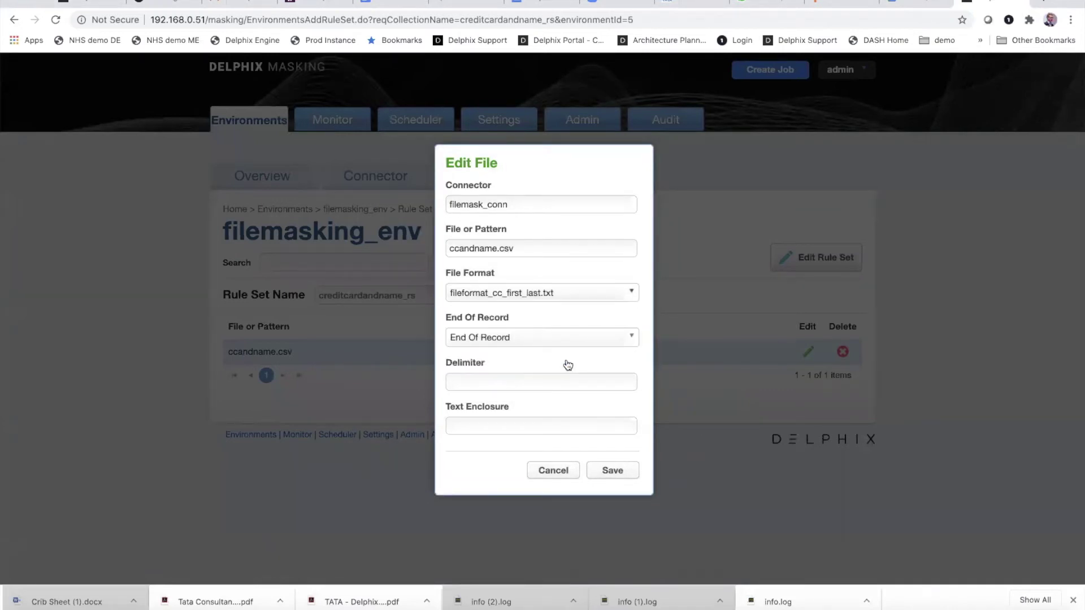
{"action": "left_click", "coordinate": [568, 343]}
{"action": "left_click", "coordinate": [524, 390]}
{"action": "left_click", "coordinate": [523, 388]}
{"action": "left_click", "coordinate": [473, 412]}
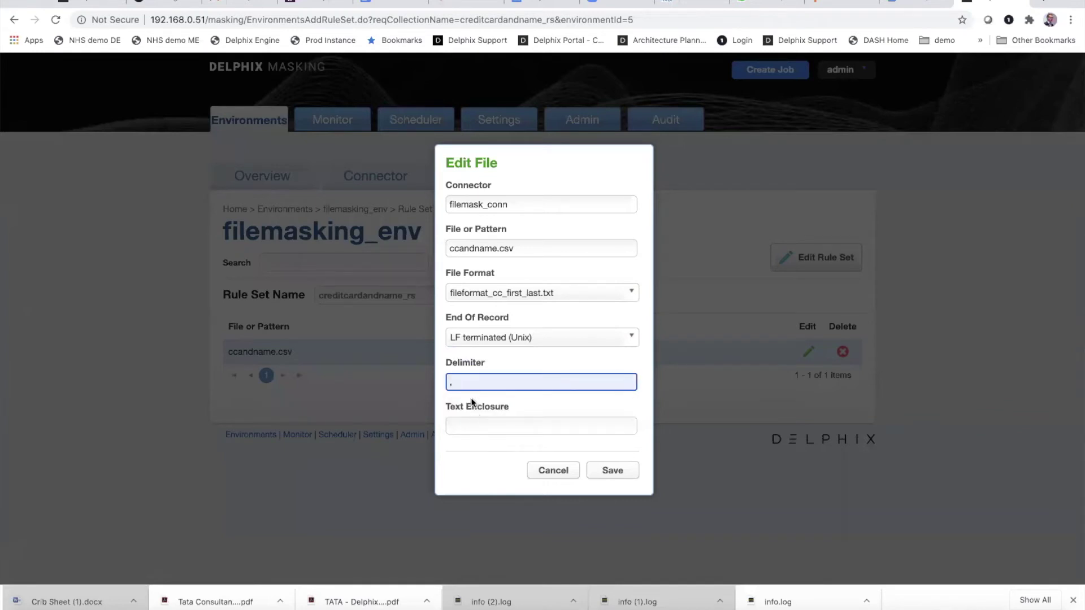
{"action": "key", "text": "Return"}
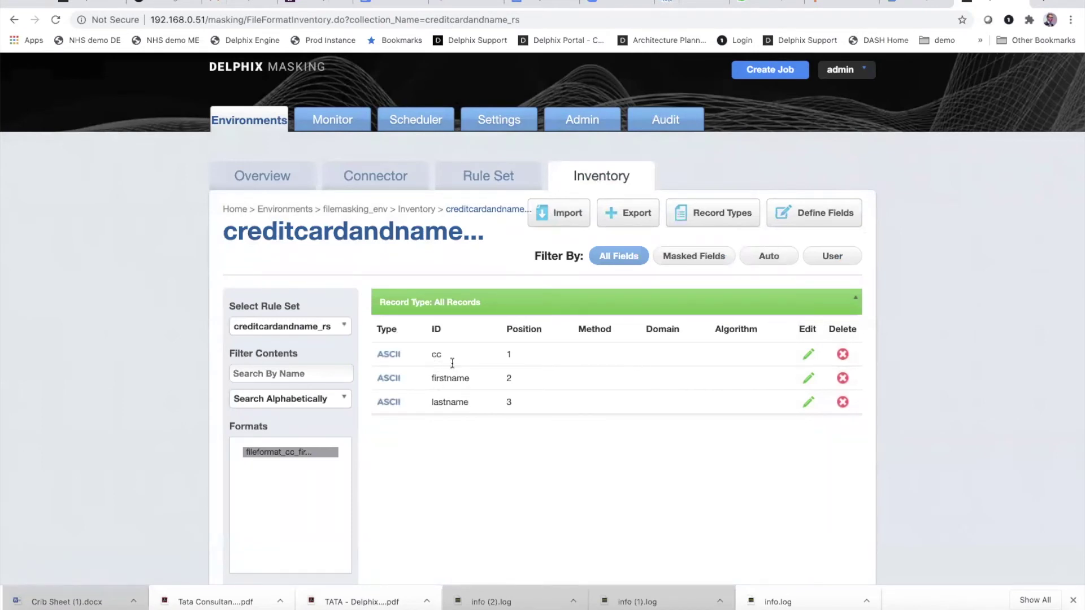
Step: Give the cc field the CREDIT CARD domain and CREDIT_CARD_SM algorithm, and save
{"action": "left_click", "coordinate": [806, 359]}
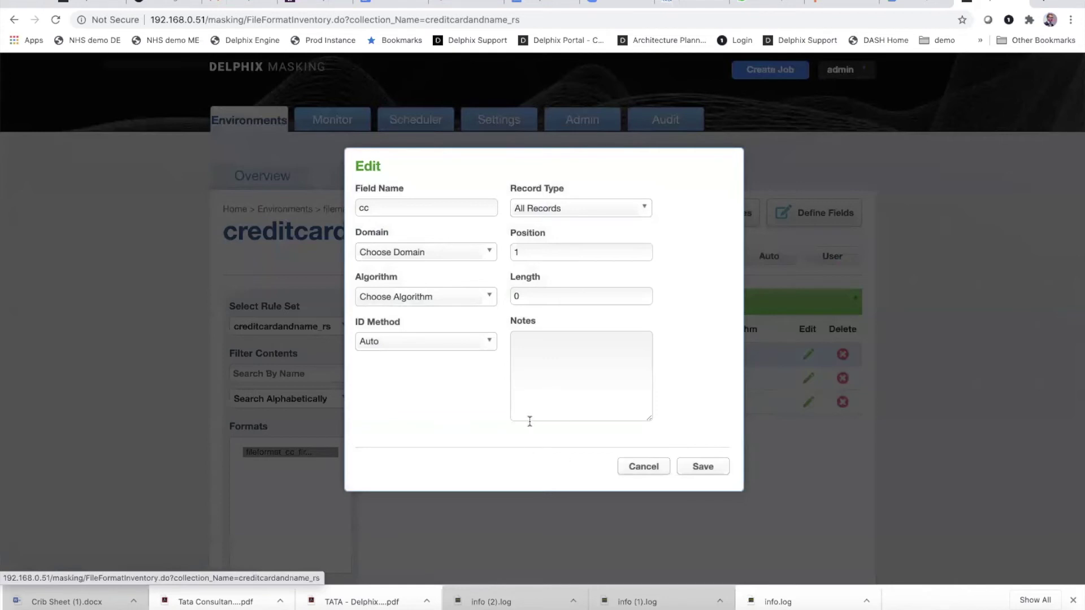
{"action": "left_click", "coordinate": [473, 252]}
{"action": "scroll", "coordinate": [428, 335], "scroll_direction": "down", "scroll_amount": 3}
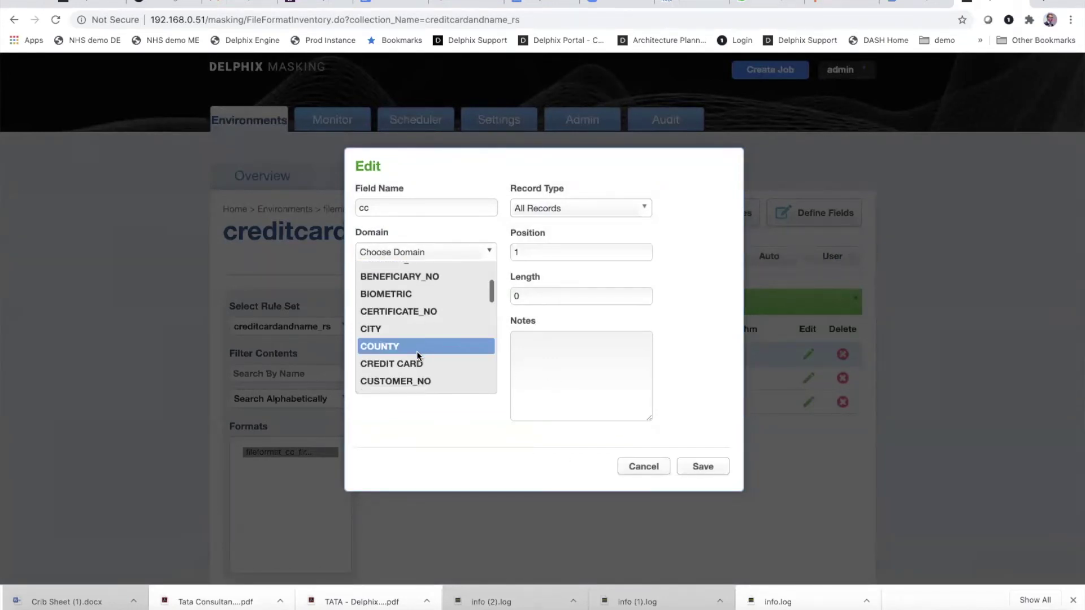
{"action": "left_click", "coordinate": [415, 355]}
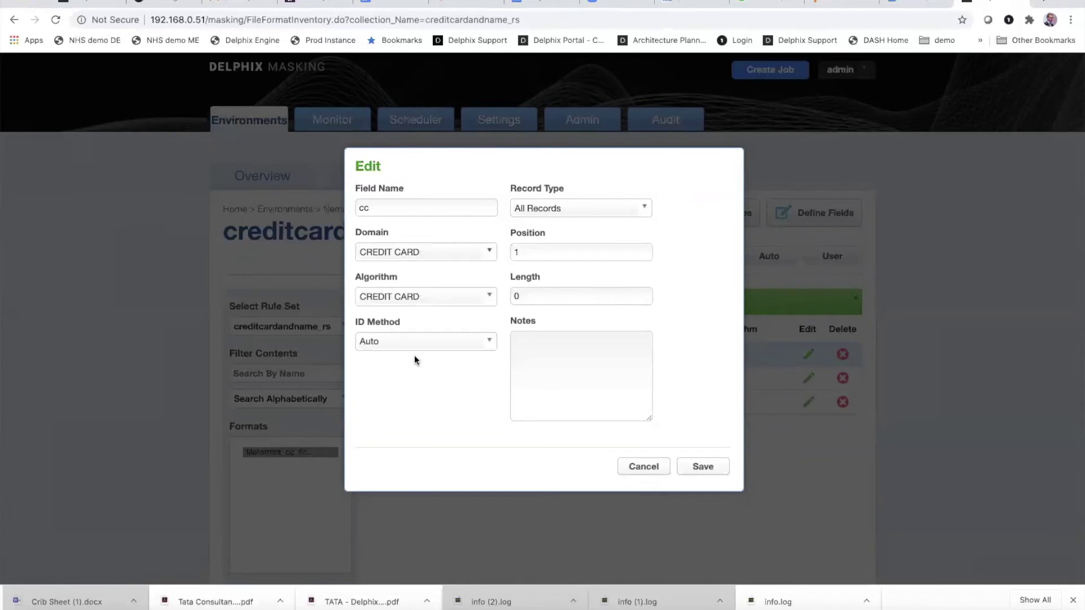
{"action": "left_click", "coordinate": [484, 296]}
{"action": "scroll", "coordinate": [438, 365], "scroll_direction": "down", "scroll_amount": 3}
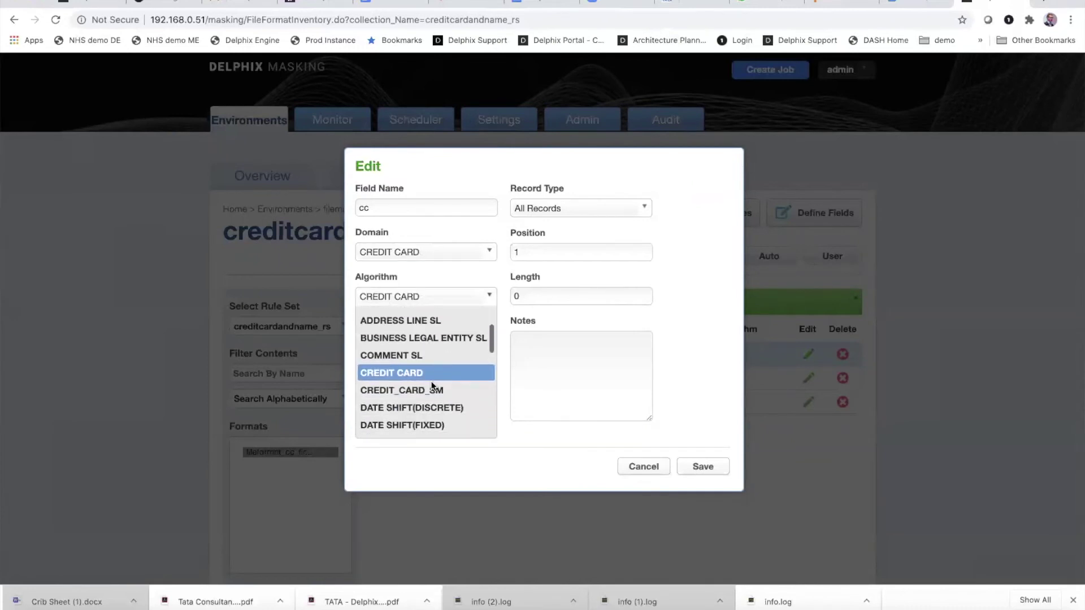
{"action": "left_click", "coordinate": [428, 385]}
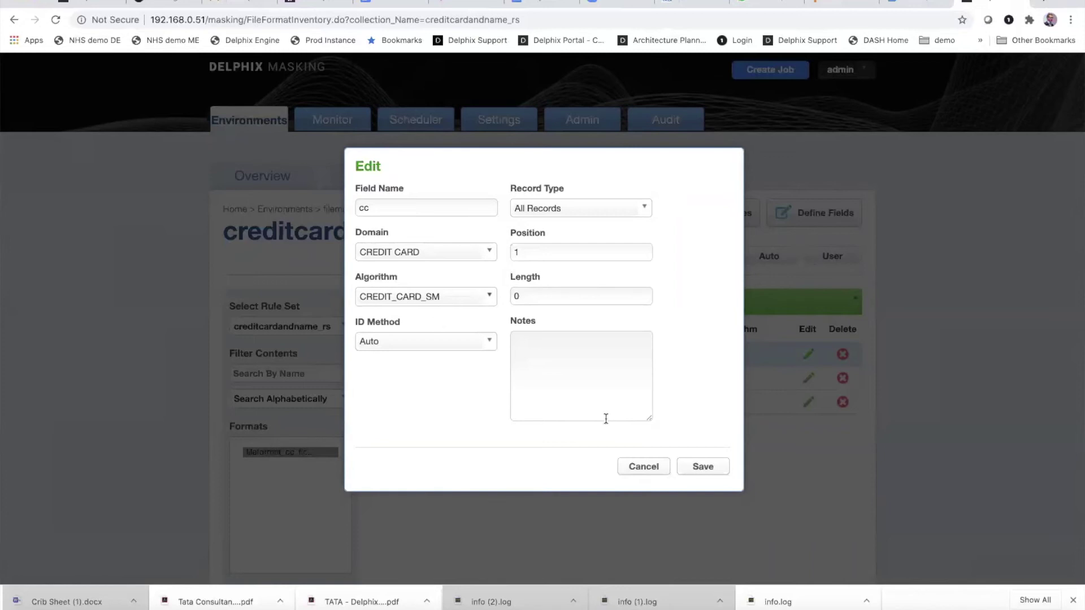
{"action": "left_click", "coordinate": [704, 469]}
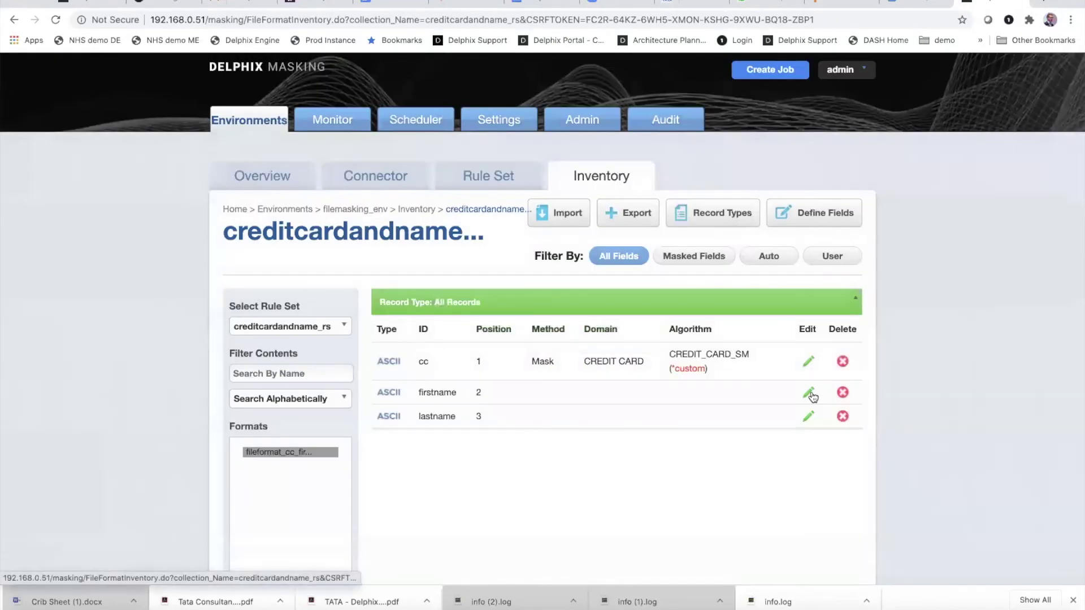
{"action": "left_click", "coordinate": [809, 394]}
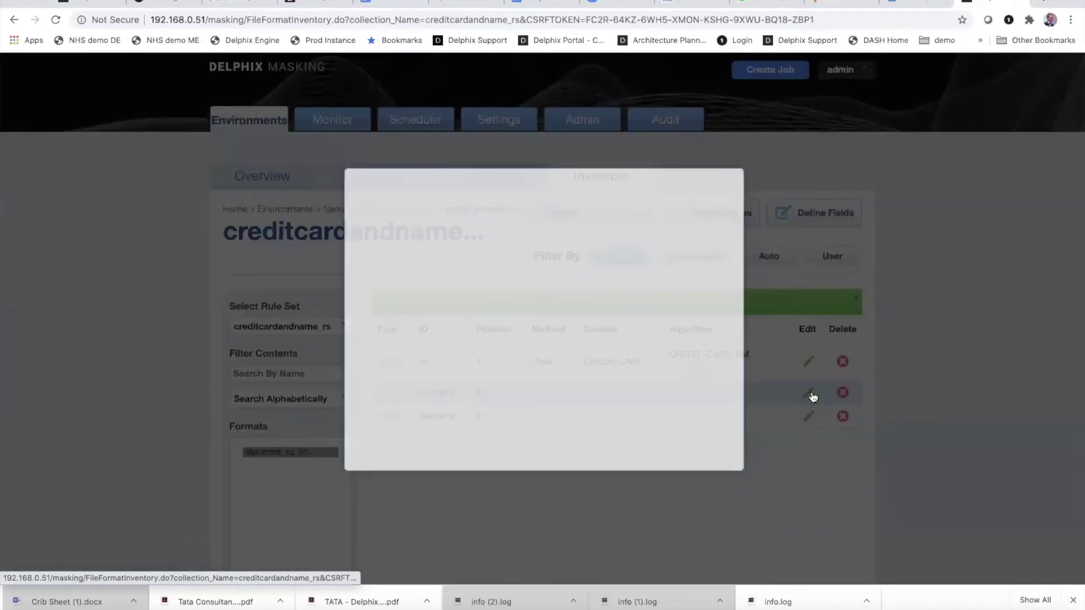
Step: Set the firstname field's domain to FIRST_NAME and save
{"action": "left_click", "coordinate": [490, 252]}
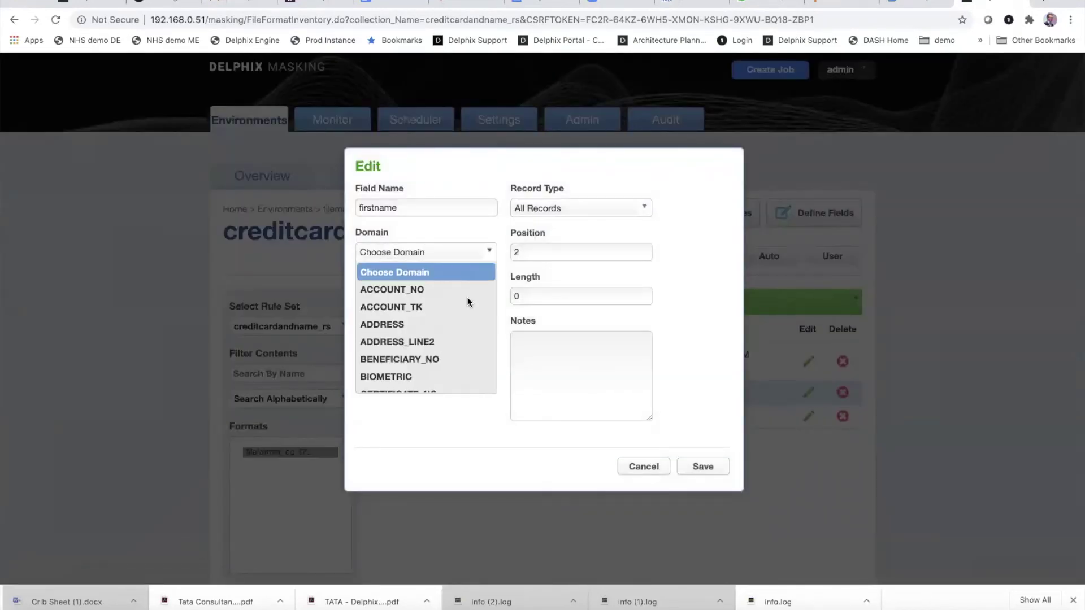
{"action": "scroll", "coordinate": [460, 316], "scroll_direction": "down", "scroll_amount": 3}
{"action": "scroll", "coordinate": [459, 320], "scroll_direction": "down", "scroll_amount": 2}
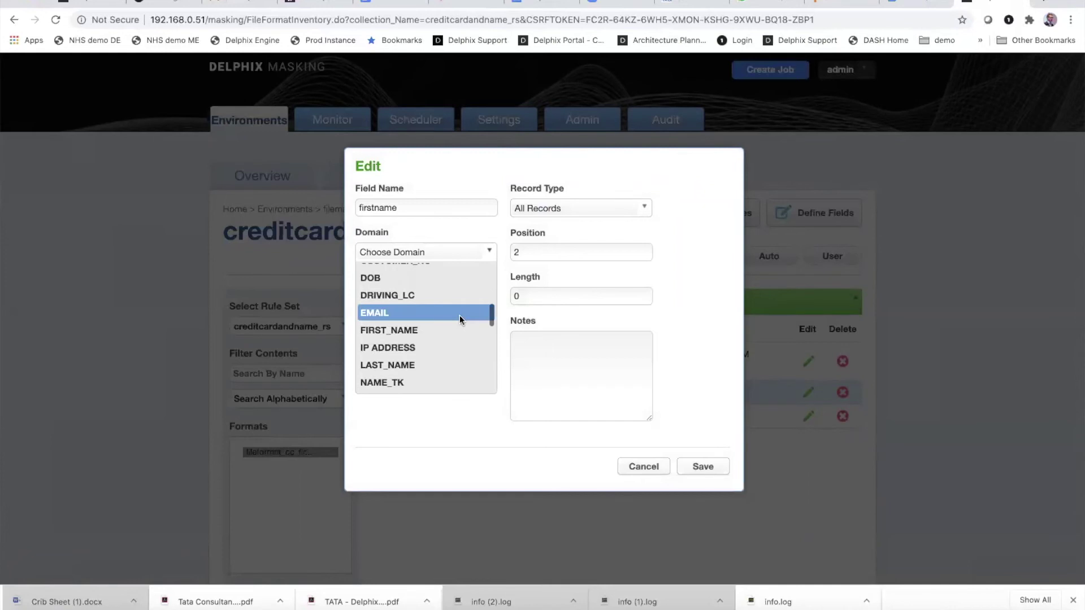
{"action": "left_click", "coordinate": [412, 330]}
{"action": "left_click", "coordinate": [692, 472]}
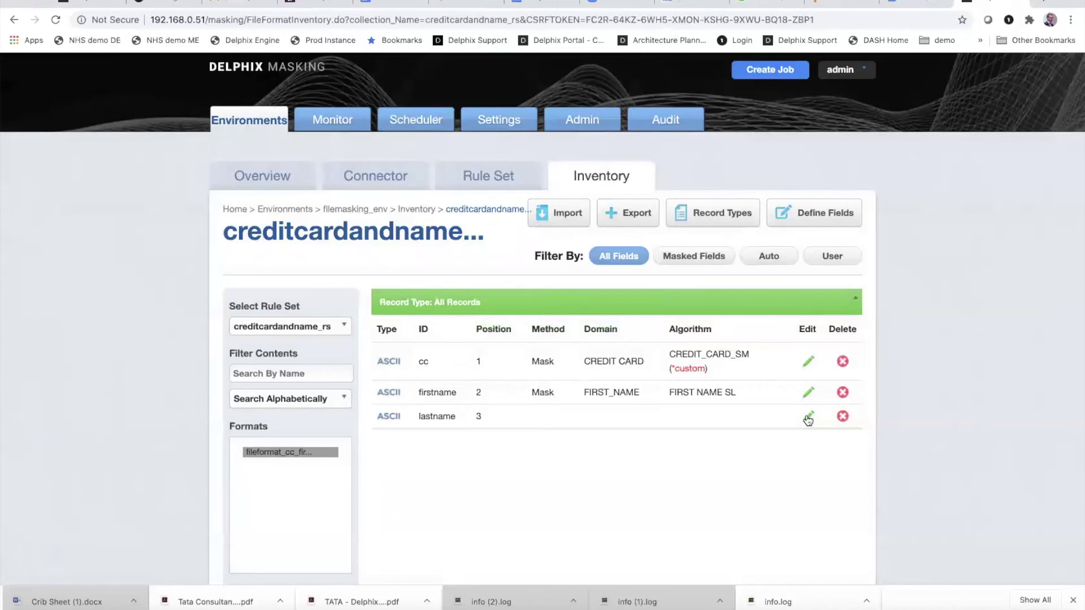
Step: Set the lastname field's domain to LAST_NAME, save, and return to the environment overview
{"action": "left_click", "coordinate": [808, 419]}
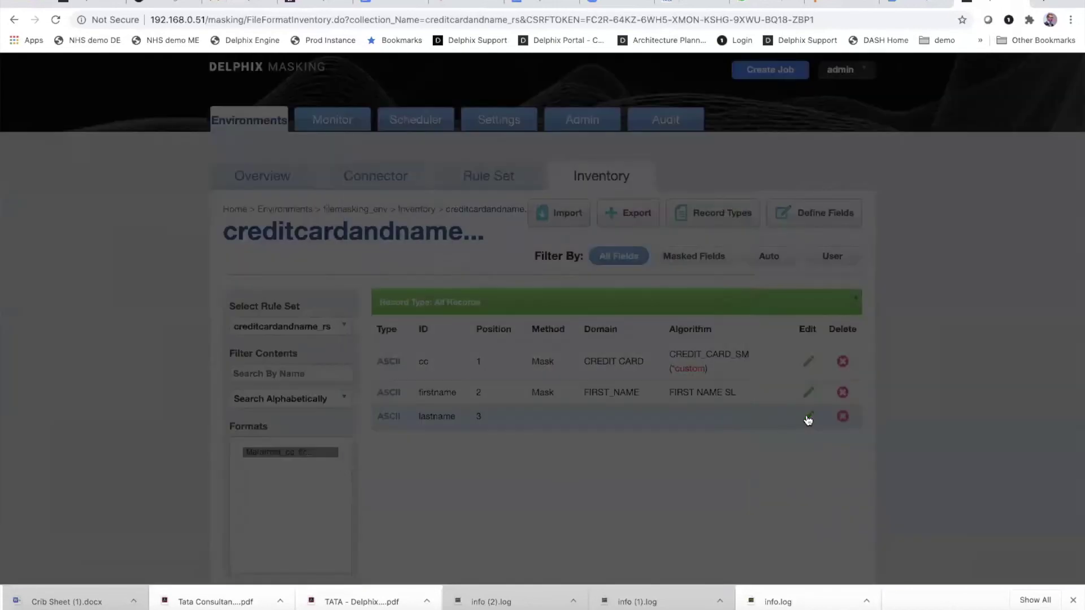
{"action": "left_click", "coordinate": [462, 253]}
{"action": "scroll", "coordinate": [462, 319], "scroll_direction": "down", "scroll_amount": 15}
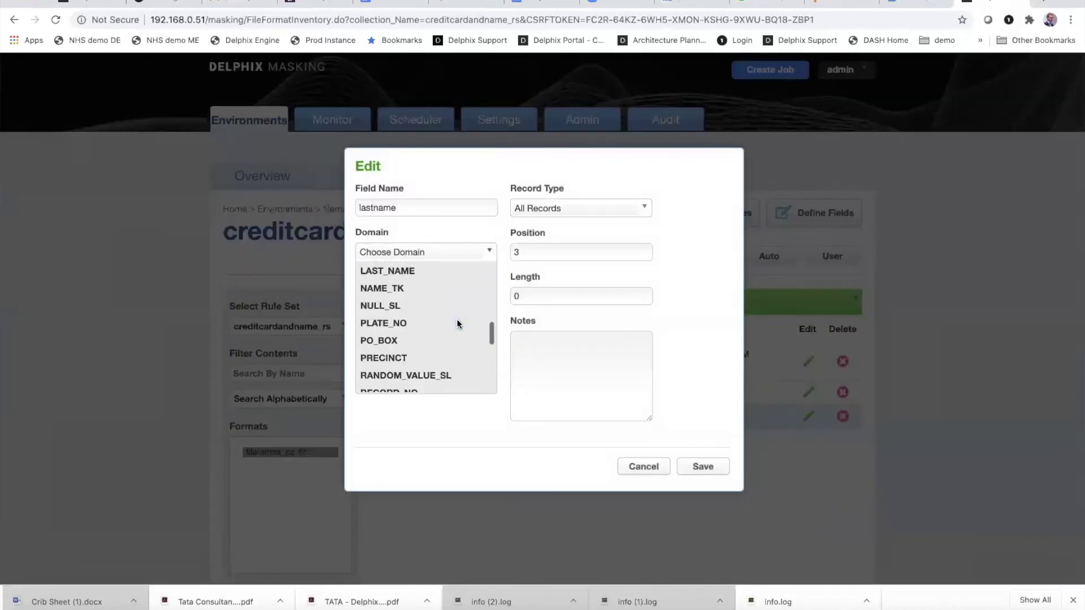
{"action": "scroll", "coordinate": [459, 322], "scroll_direction": "up", "scroll_amount": 6}
{"action": "scroll", "coordinate": [459, 322], "scroll_direction": "up", "scroll_amount": 5}
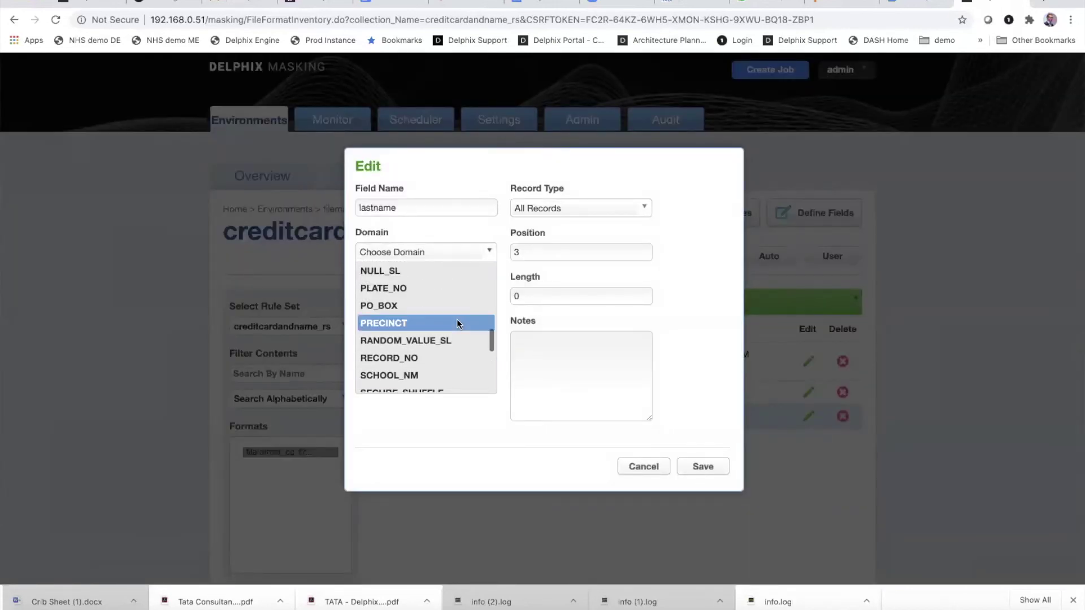
{"action": "left_click", "coordinate": [442, 343]}
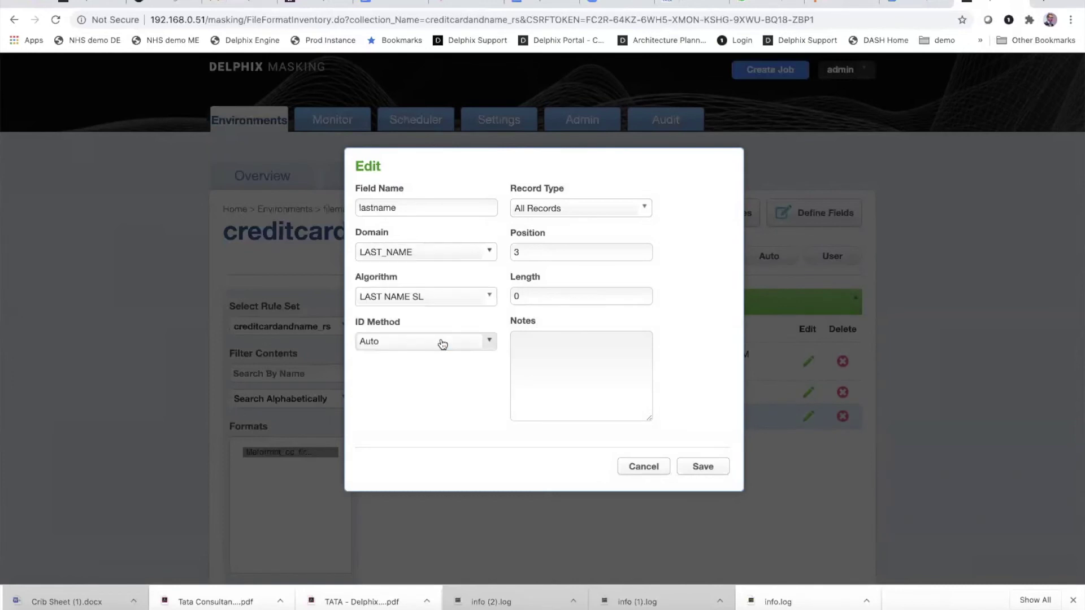
{"action": "left_click", "coordinate": [707, 471]}
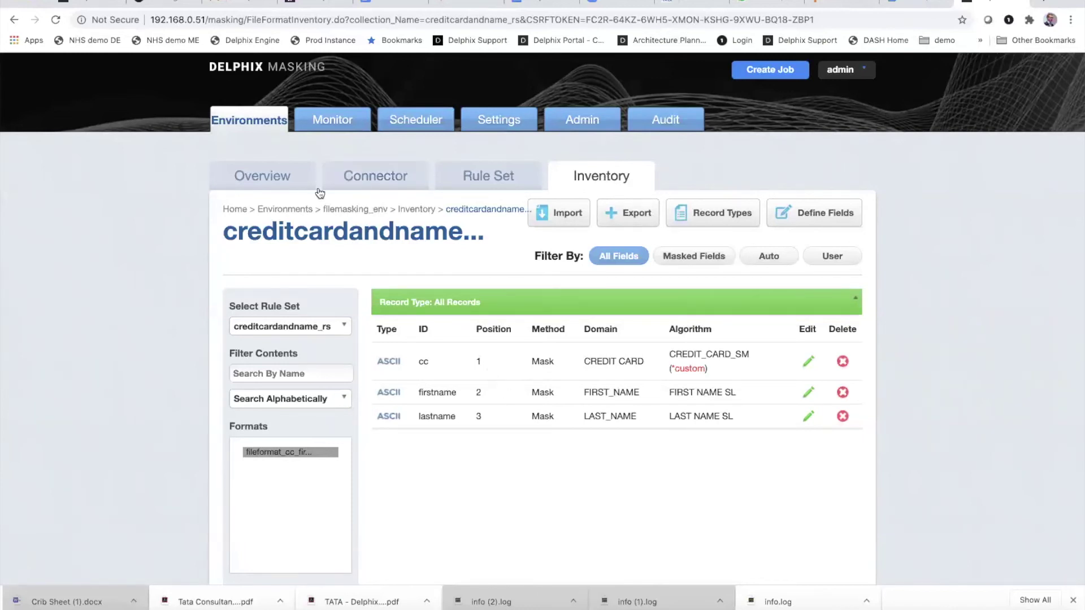
{"action": "left_click", "coordinate": [266, 180]}
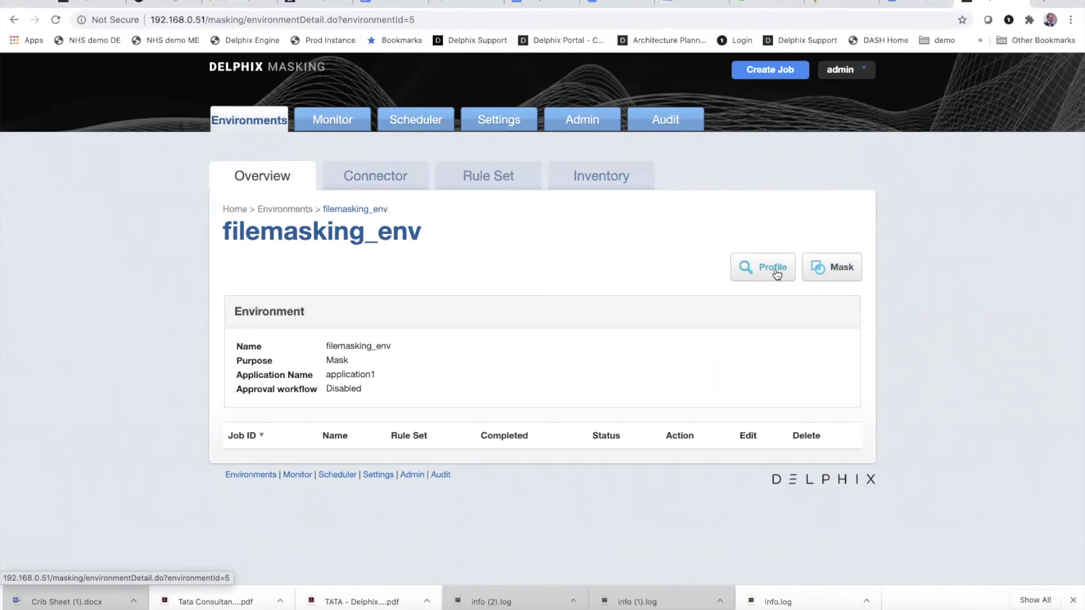
Step: Save a new In-Place, Multi Tenant job 'ccandname_masking_job' using rule set creditcardandname_rs
{"action": "left_click", "coordinate": [821, 271]}
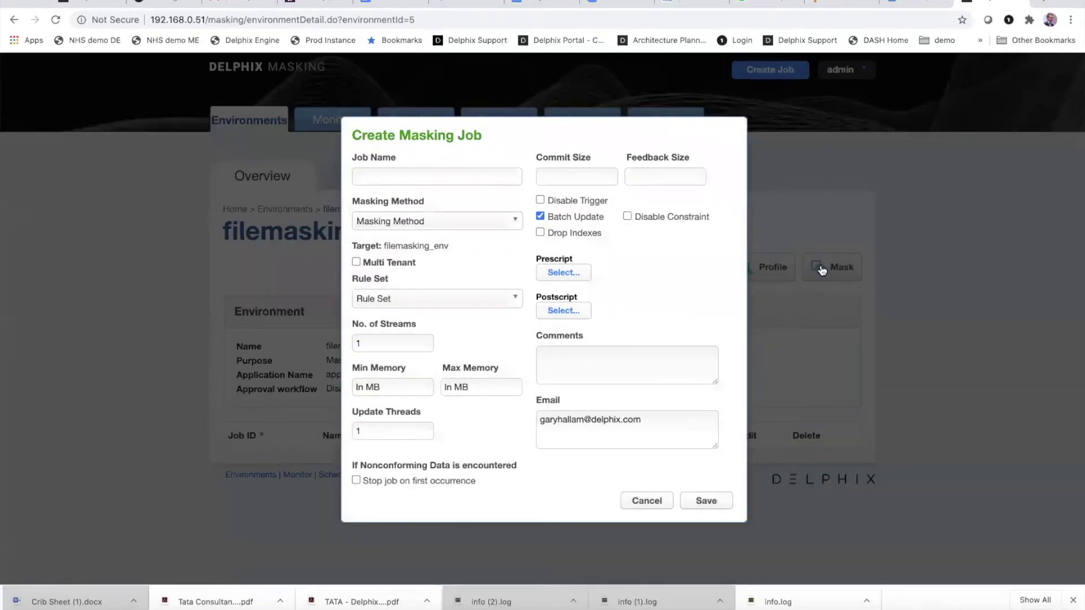
{"action": "left_click", "coordinate": [498, 174]}
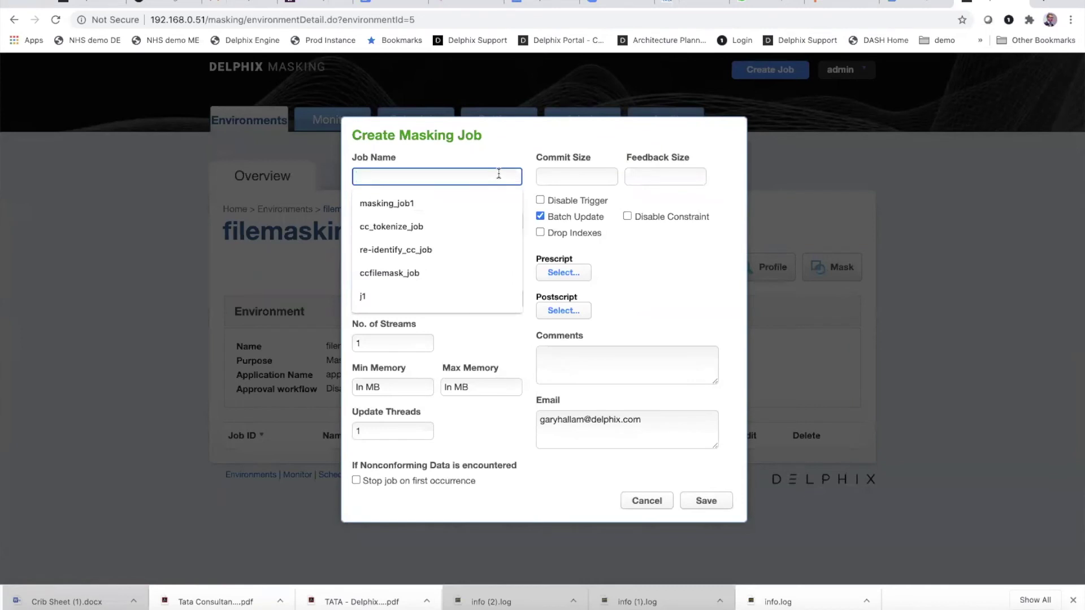
{"action": "type", "text": "ccand"}
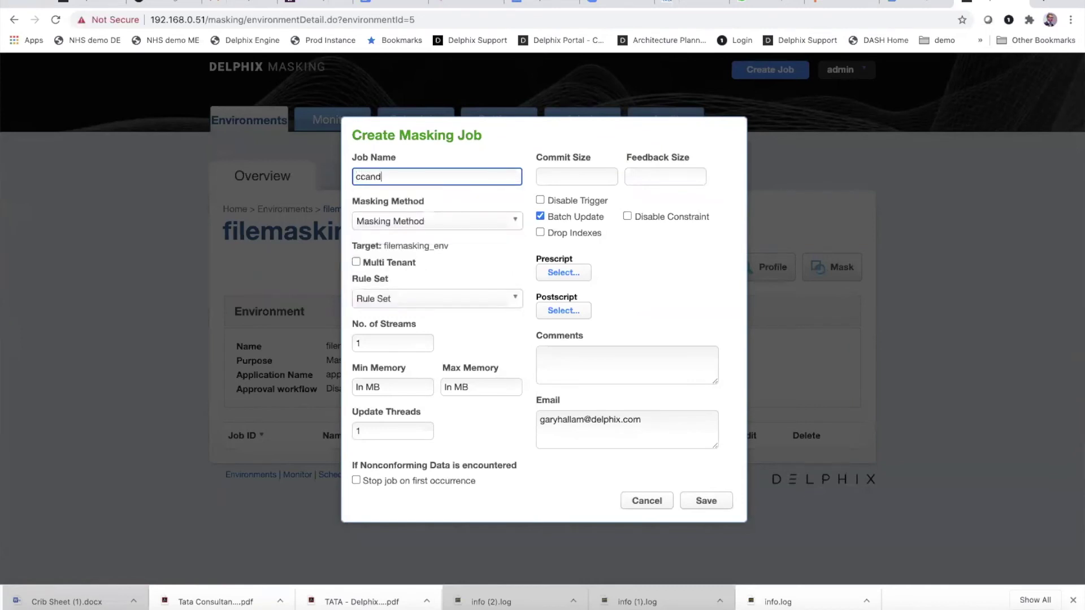
{"action": "type", "text": "name_masking_job"}
{"action": "left_click", "coordinate": [460, 222]}
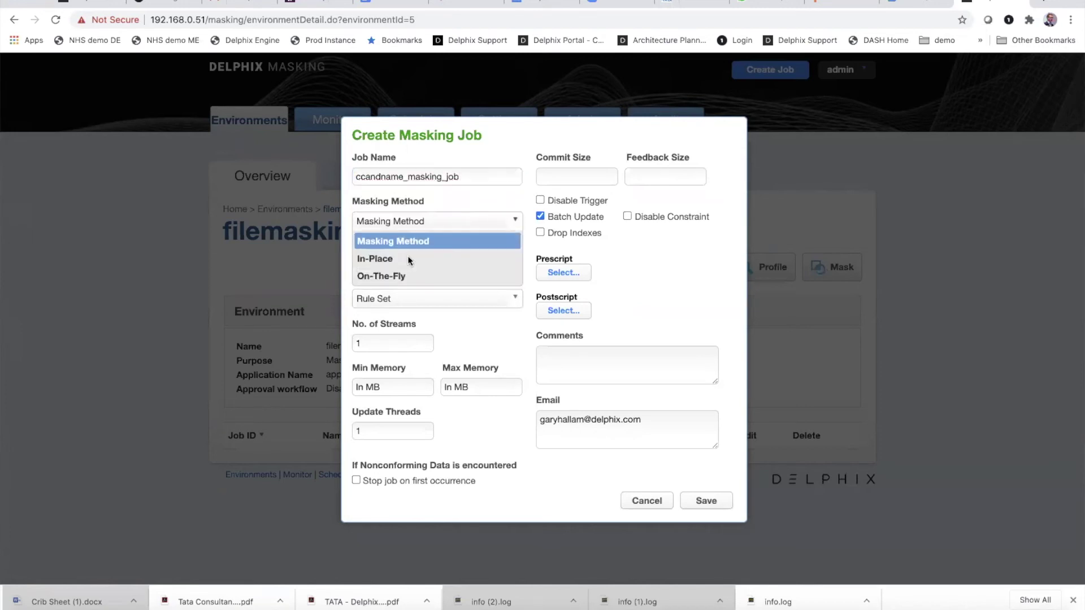
{"action": "left_click", "coordinate": [407, 259]}
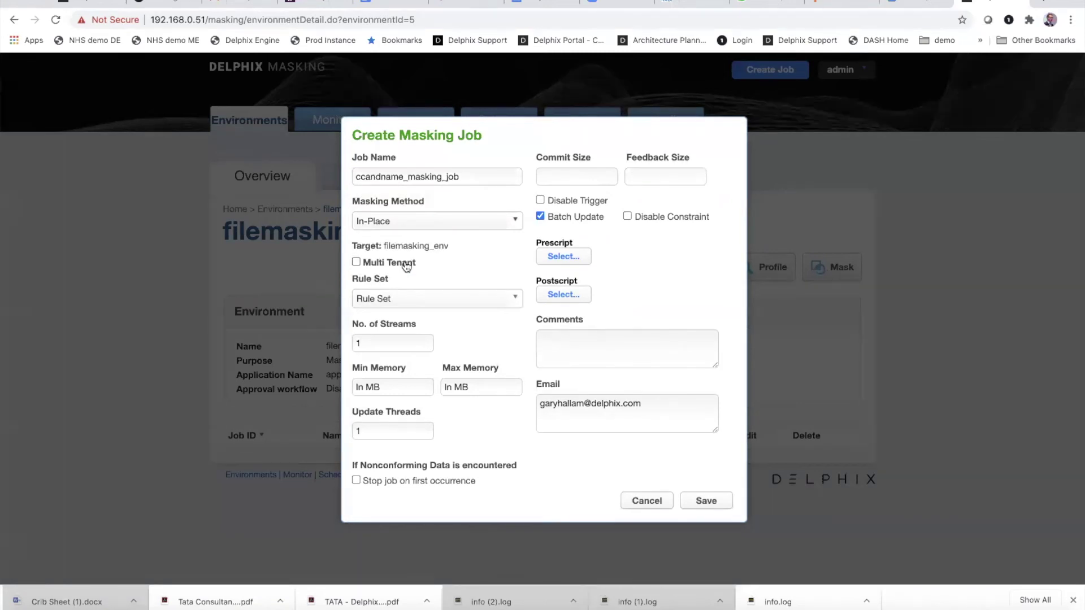
{"action": "left_click", "coordinate": [357, 263]}
{"action": "left_click", "coordinate": [388, 299]}
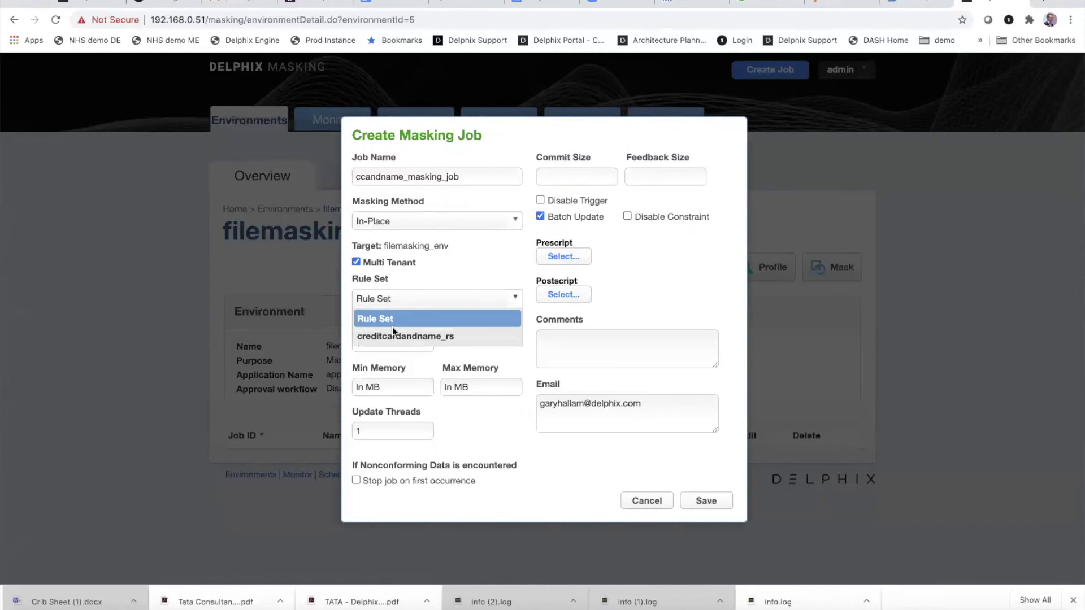
{"action": "left_click", "coordinate": [392, 331]}
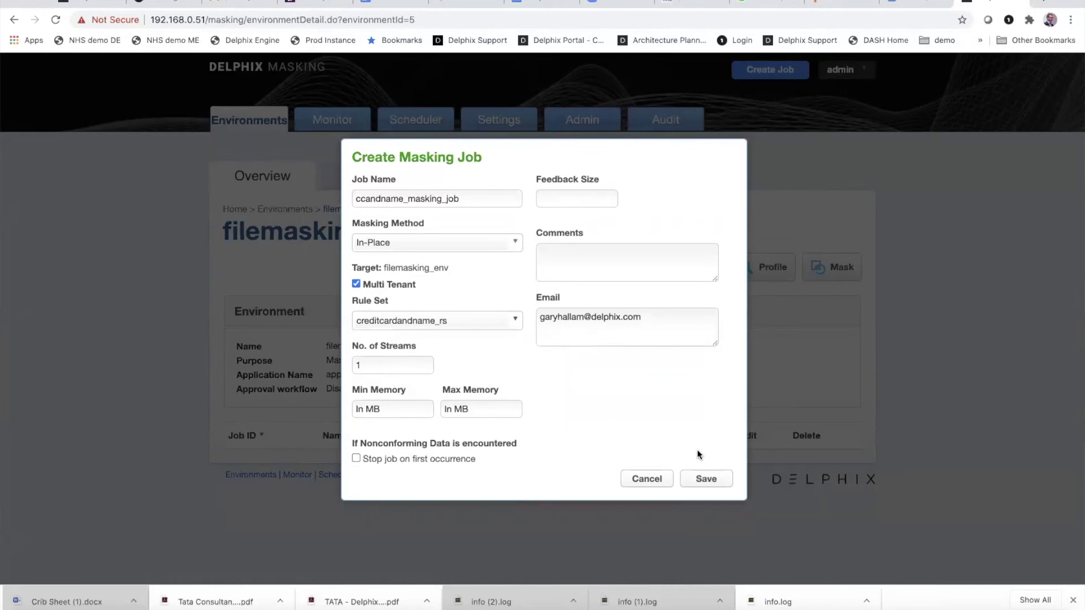
{"action": "left_click", "coordinate": [705, 479]}
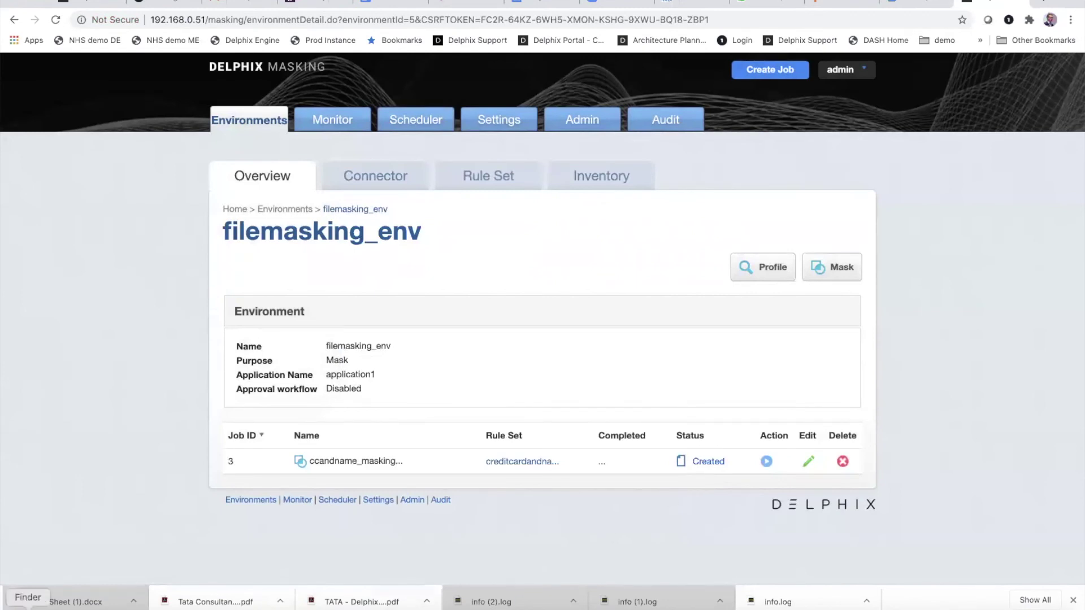
{"action": "left_click", "coordinate": [29, 607]}
Step: Open ccandname.csv in TextEdit to check its unmasked contents, then return to the browser
{"action": "left_click", "coordinate": [198, 39]}
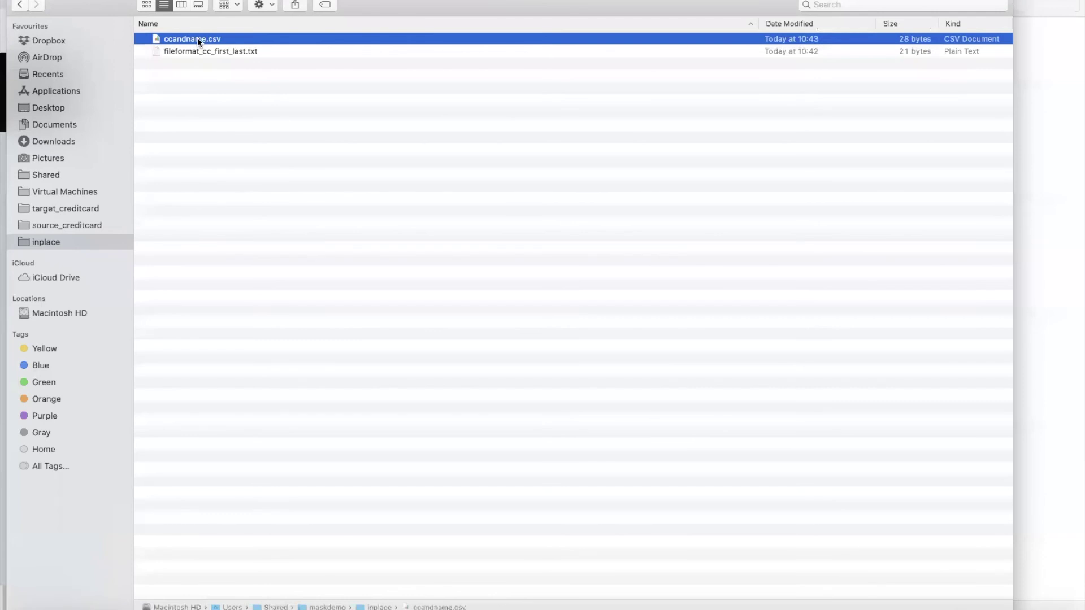
{"action": "right_click", "coordinate": [198, 37]}
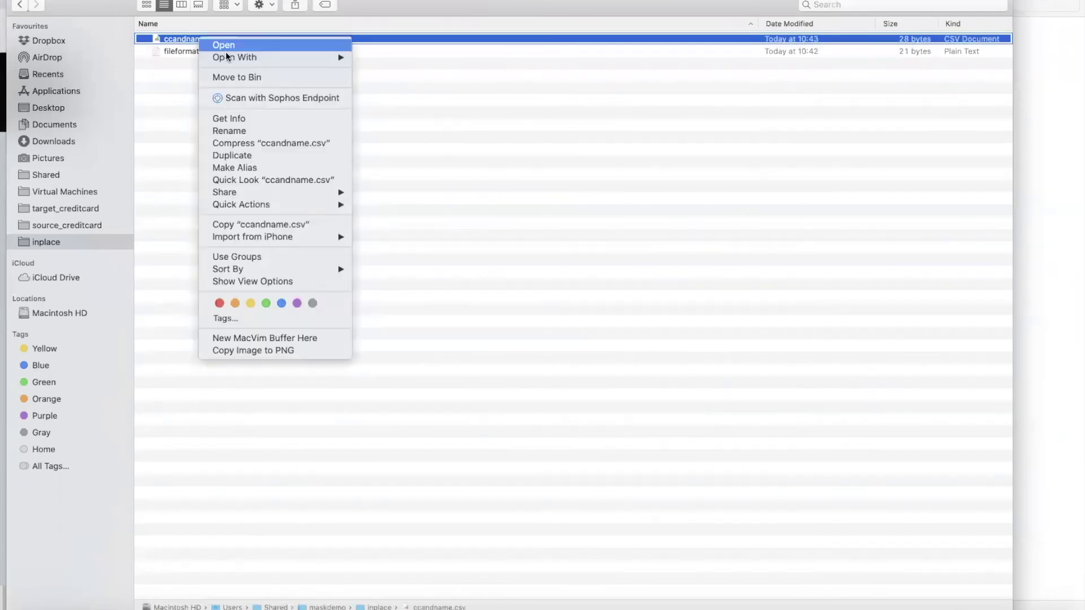
{"action": "mouse_move", "coordinate": [243, 57]}
{"action": "left_click", "coordinate": [380, 214]}
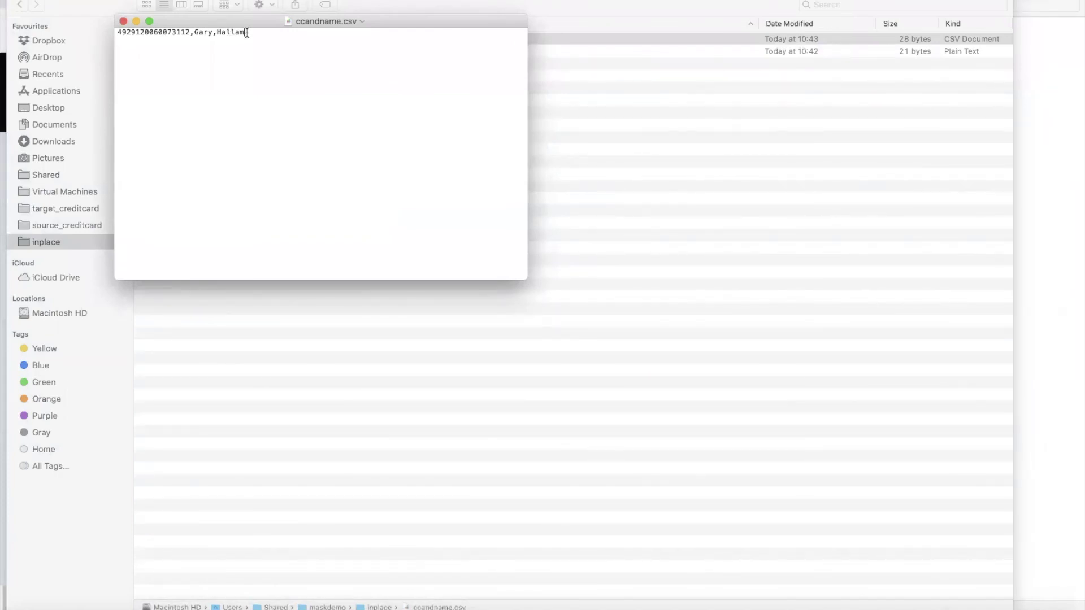
{"action": "key", "text": "super+q"}
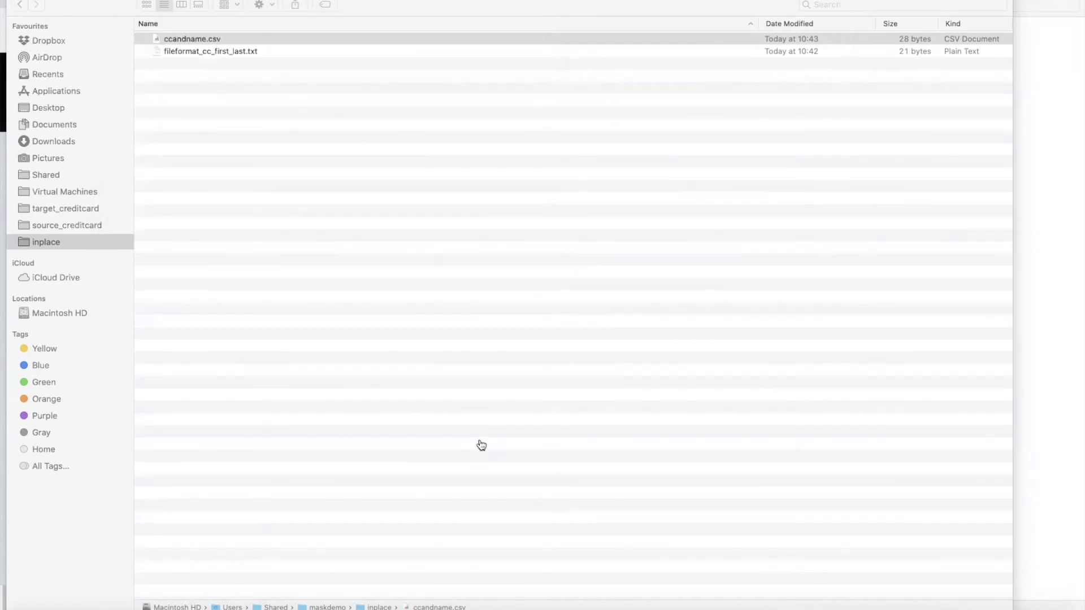
{"action": "key", "text": "super+Tab"}
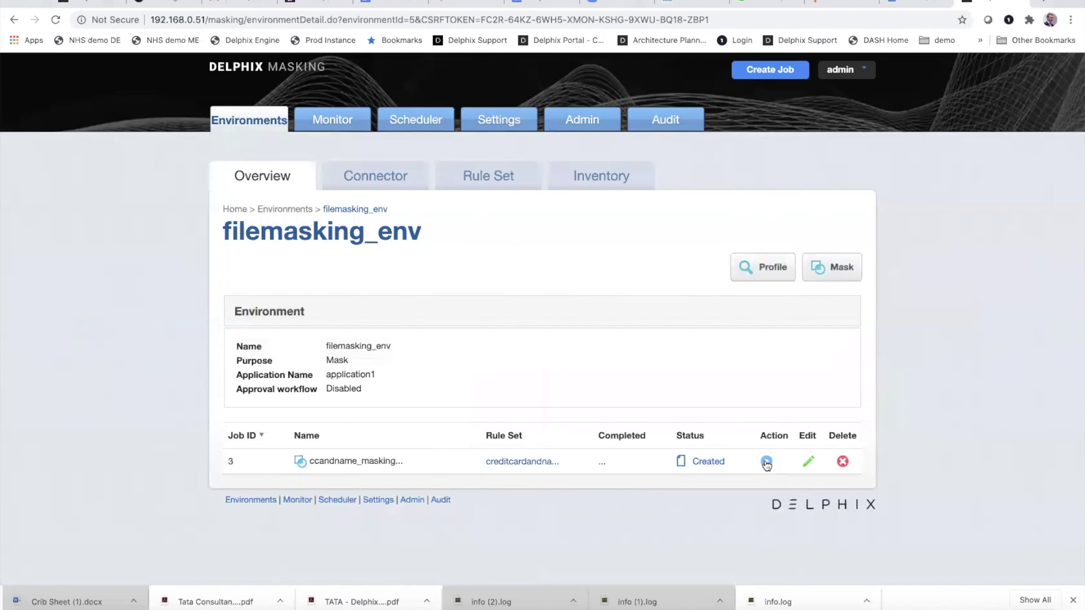
Step: Run job 3 with Environment filemasking_env and Connector filemask_conn
{"action": "left_click", "coordinate": [767, 463]}
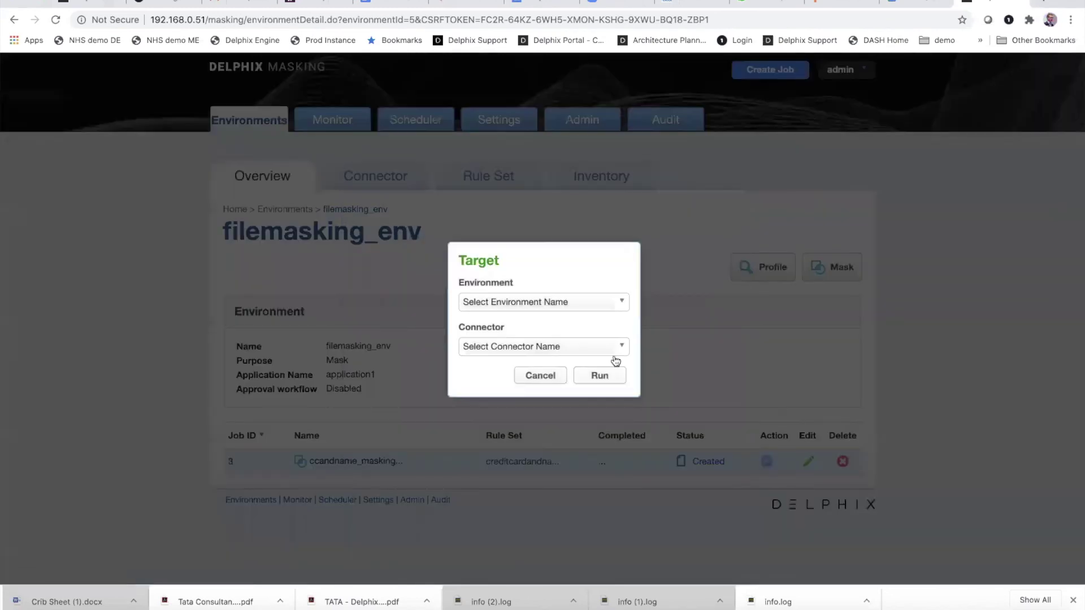
{"action": "left_click", "coordinate": [620, 304]}
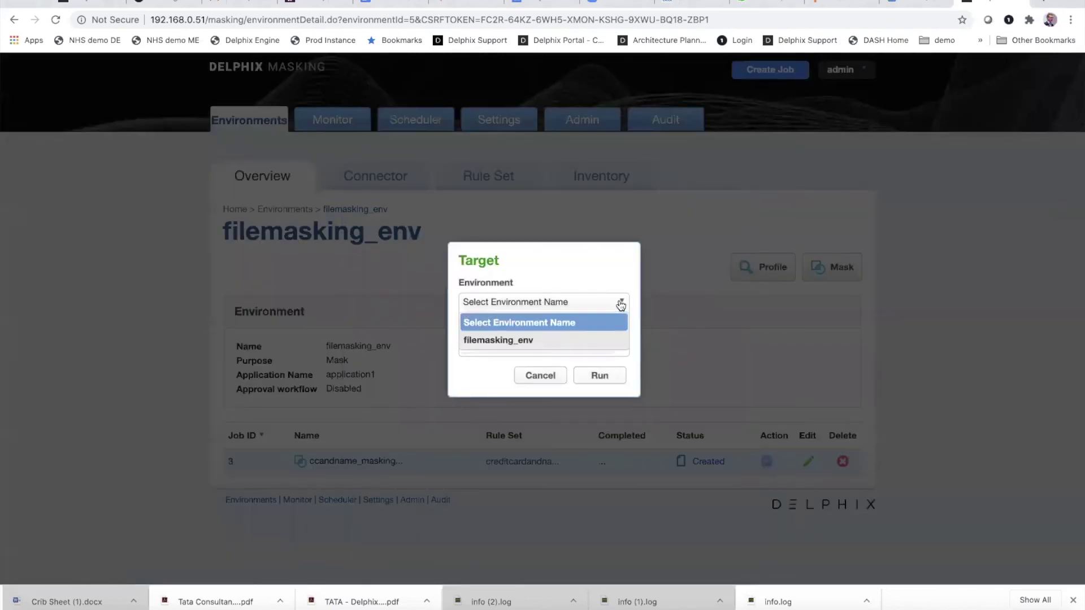
{"action": "left_click", "coordinate": [556, 339]}
{"action": "left_click", "coordinate": [548, 347]}
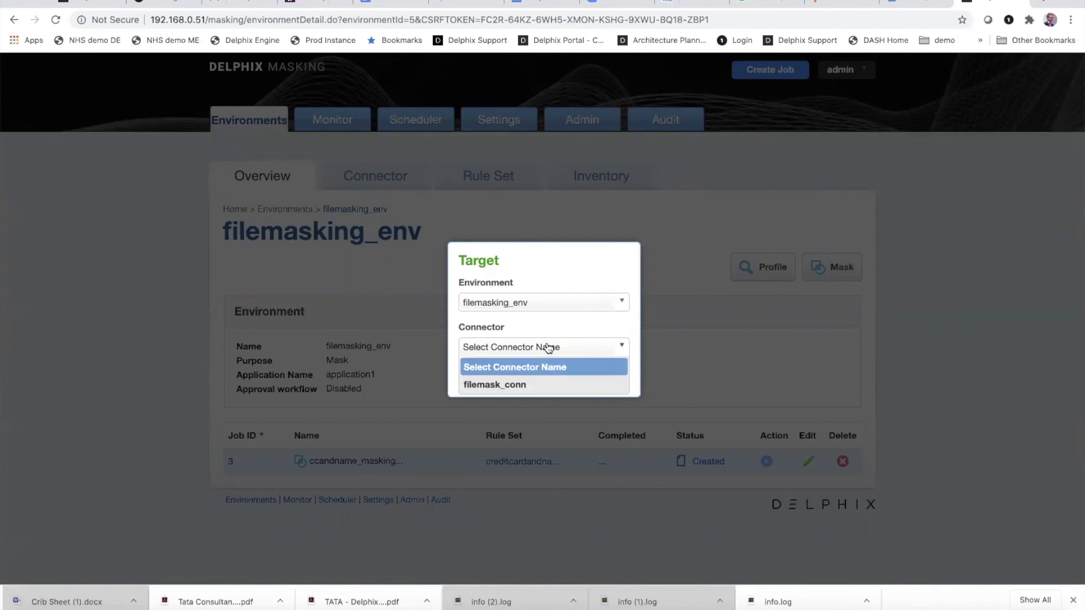
{"action": "left_click", "coordinate": [529, 383]}
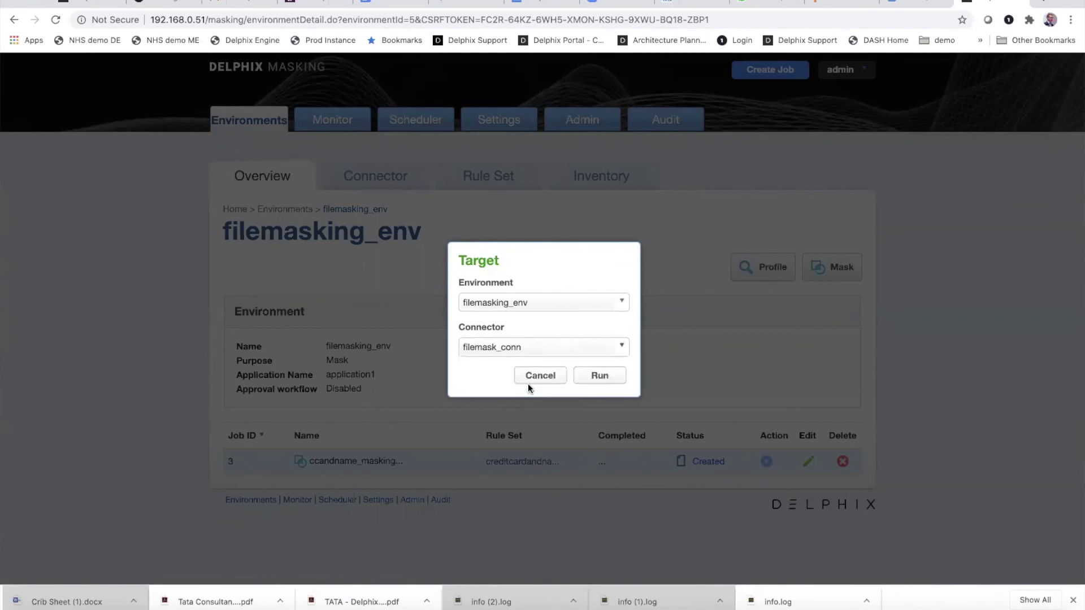
{"action": "left_click", "coordinate": [604, 376]}
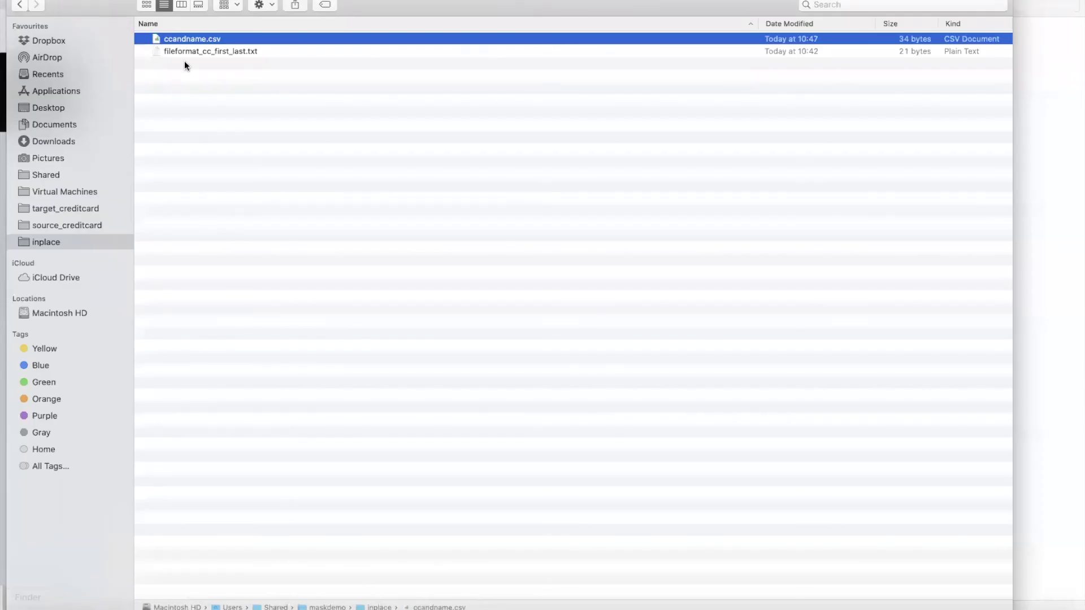
{"action": "key", "text": "super+o"}
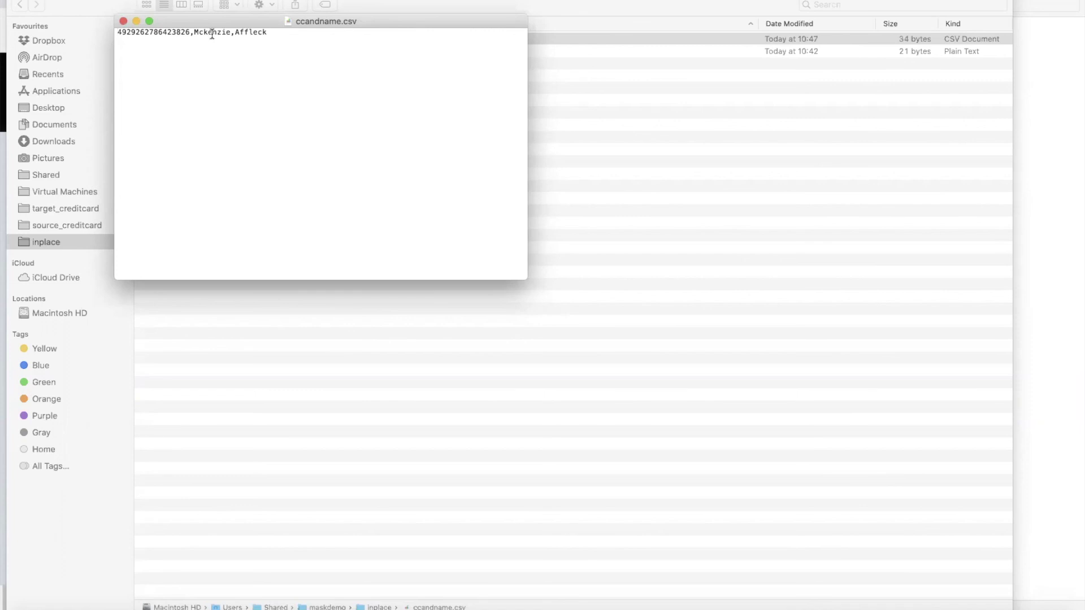
{"action": "left_click", "coordinate": [123, 22]}
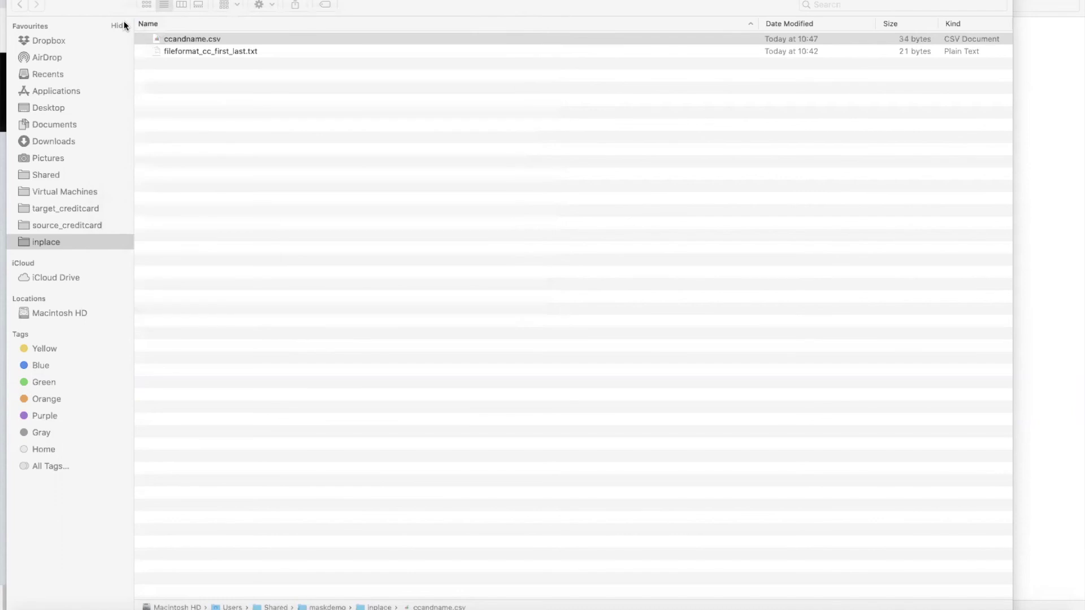